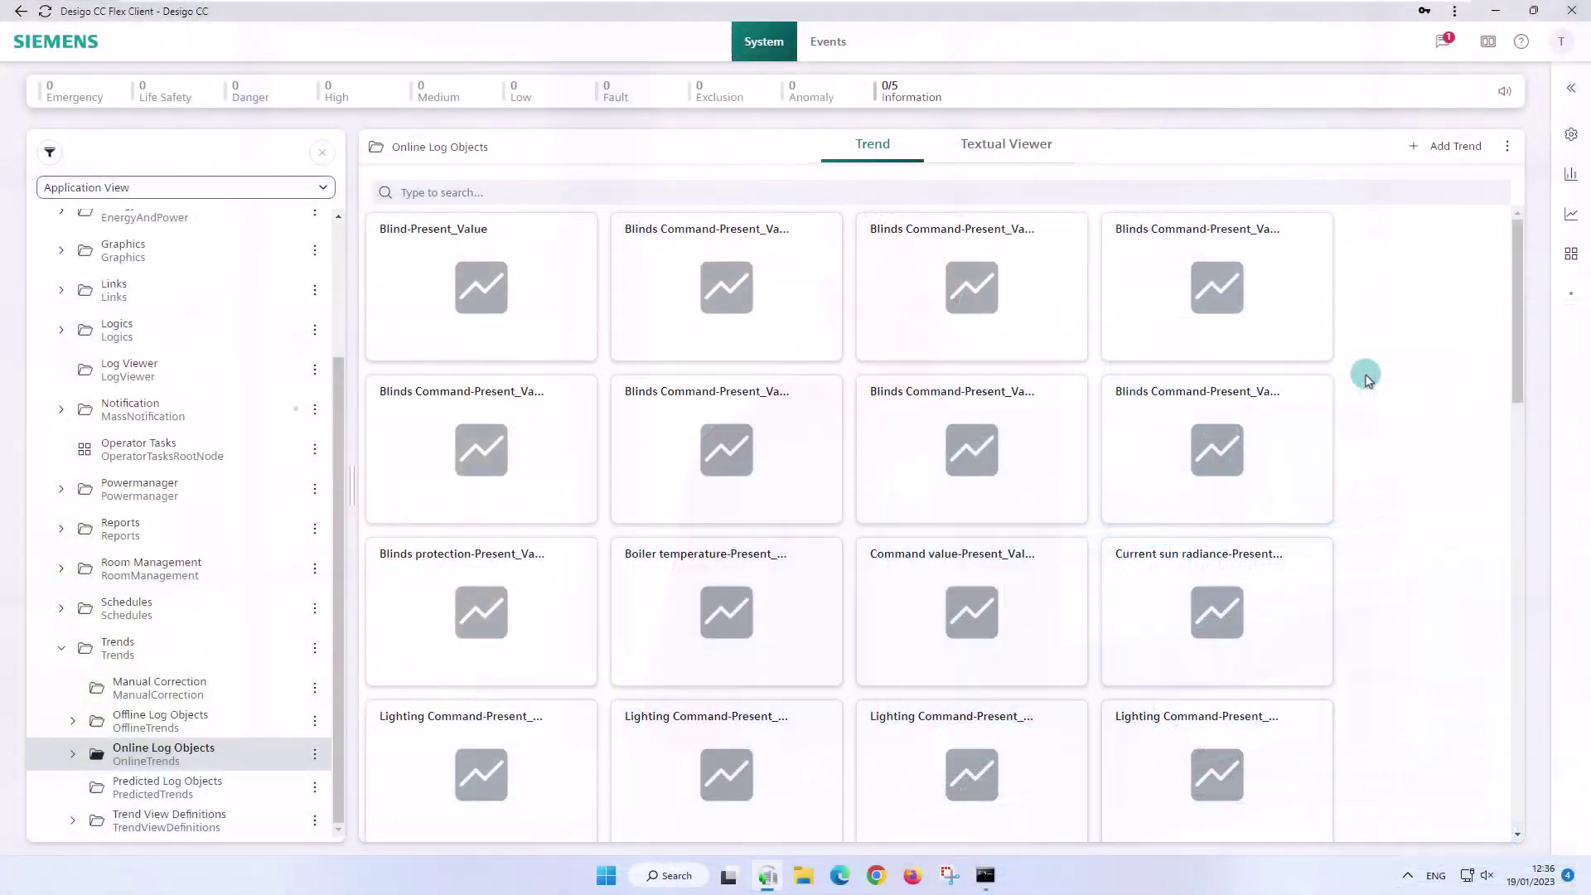
# - Search 'outside' to view the Outside air temperature trend, then return to the Online Log Objects grid
pyautogui.click(541, 192)
pyautogui.write('outside')
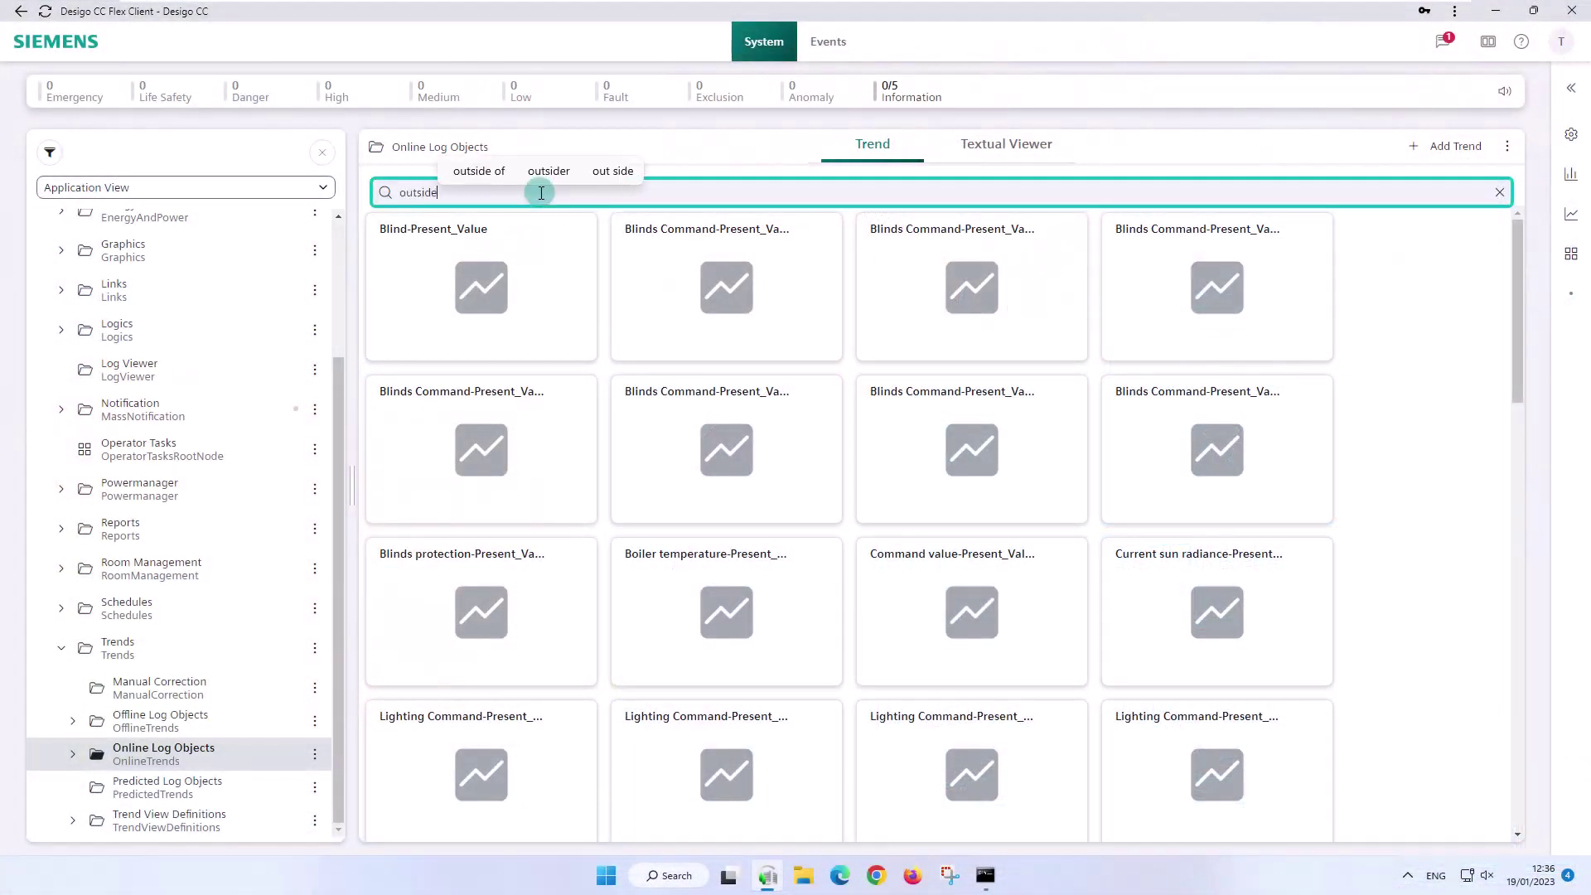
pyautogui.click(651, 293)
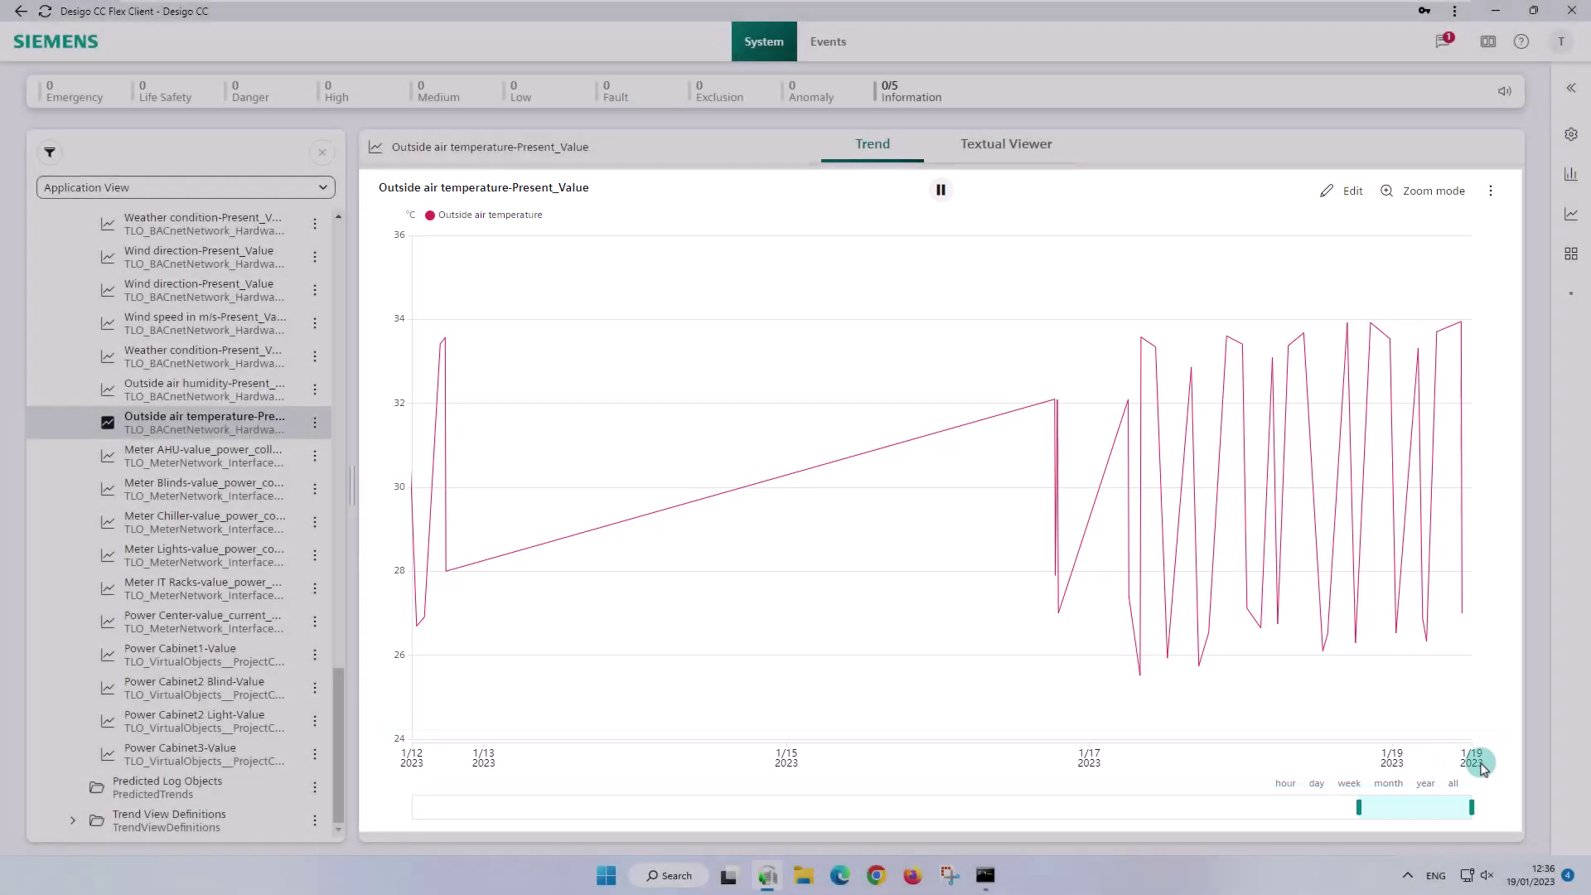
pyautogui.scroll(10, 187, 555)
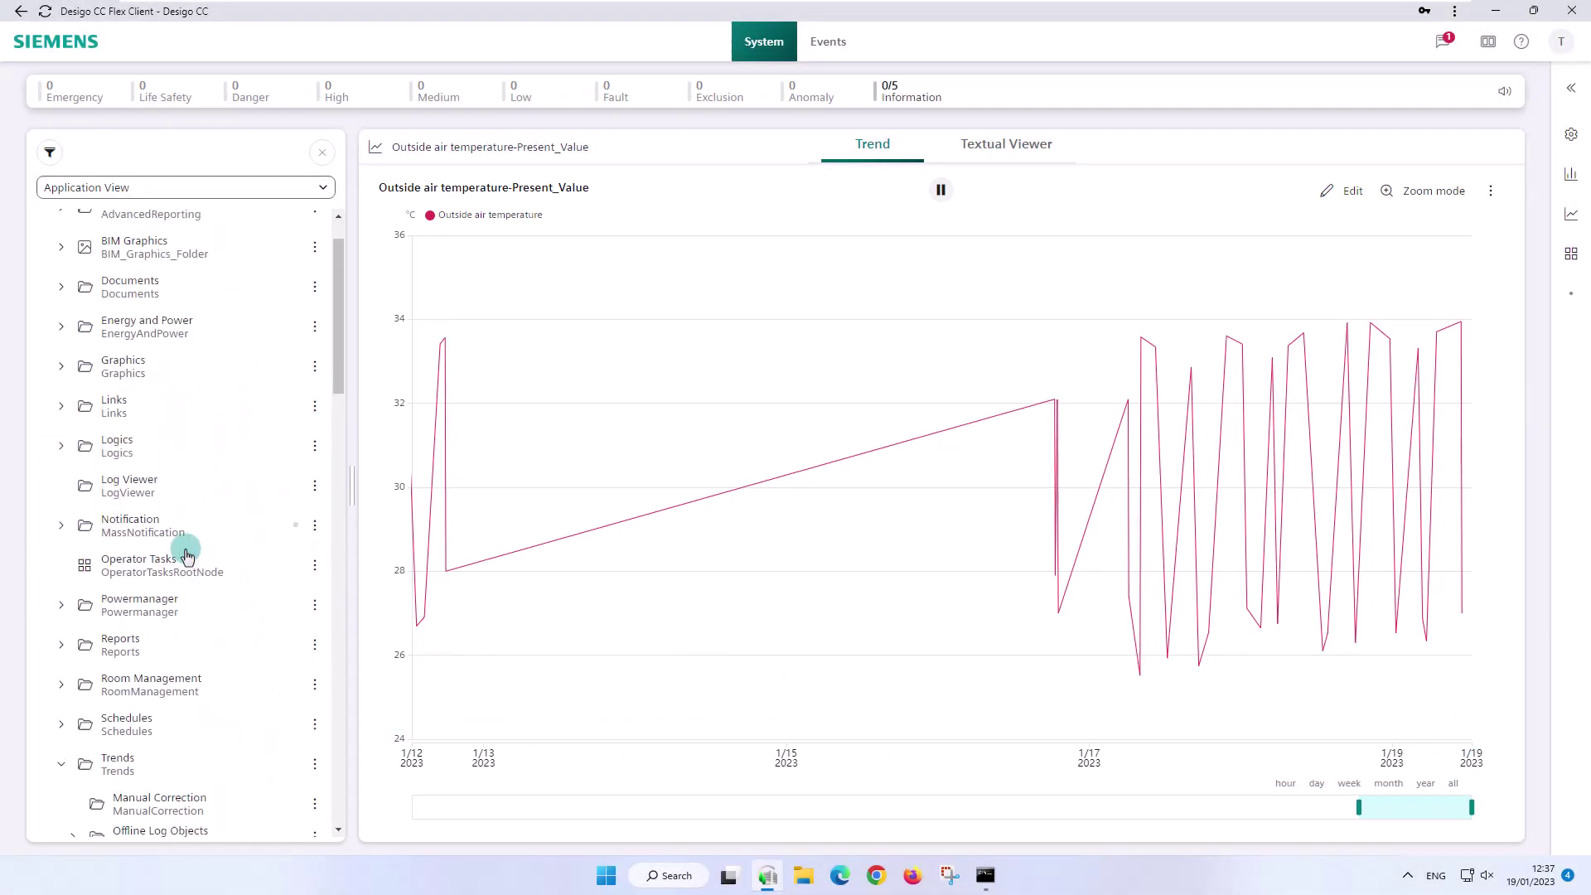
pyautogui.scroll(-3, 187, 555)
pyautogui.click(177, 603)
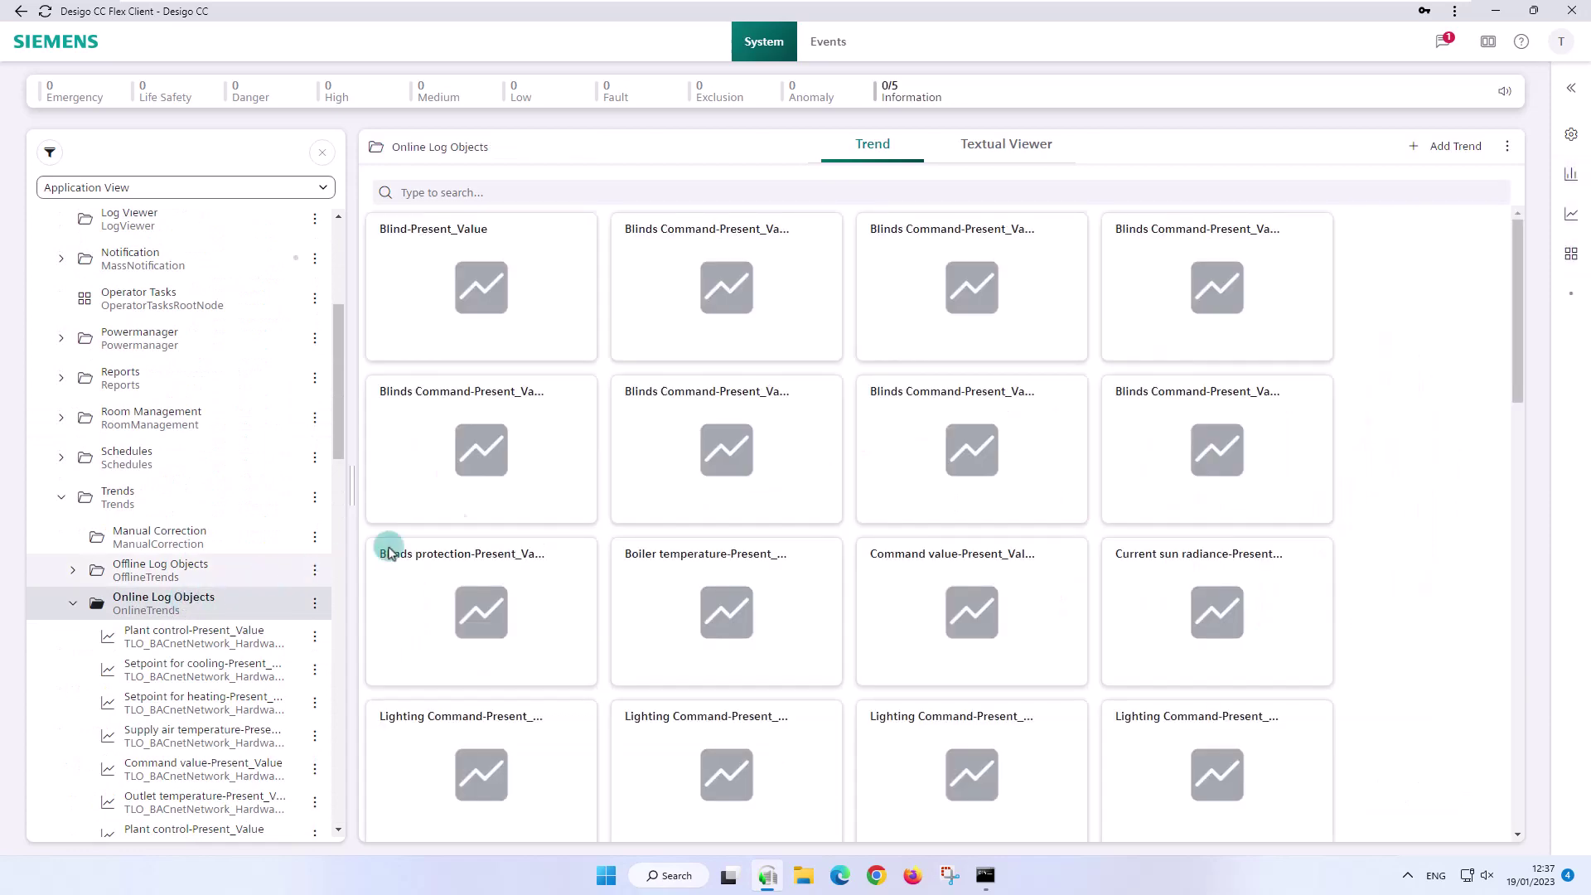
# - In Trend Settings, drag Data Accuracy from Loading Fast to nearly High Resolution
pyautogui.click(1520, 146)
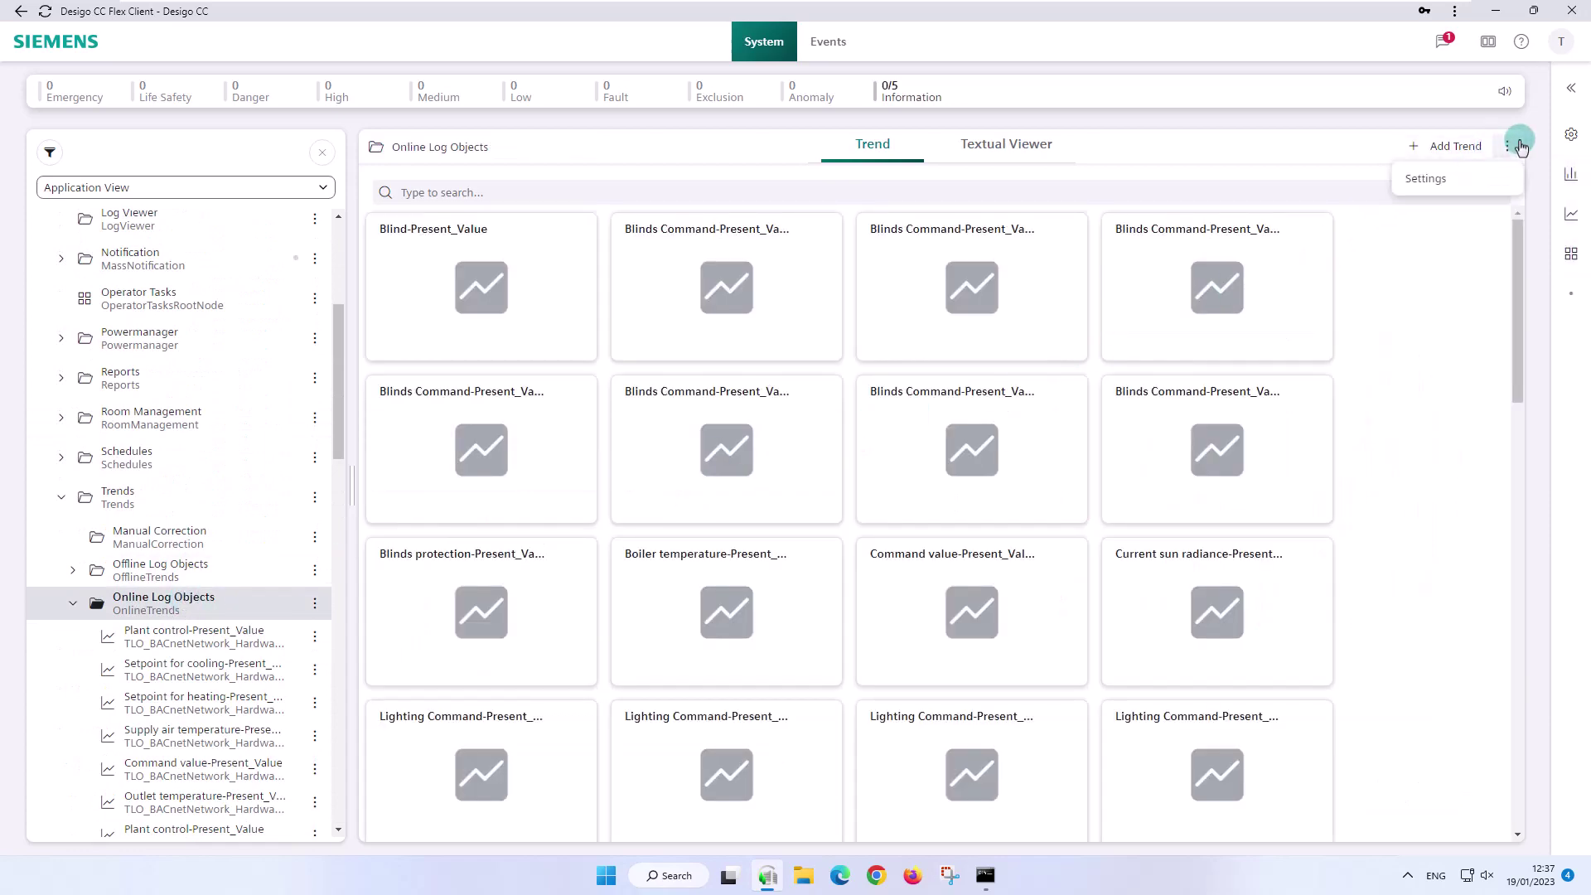
pyautogui.click(1429, 181)
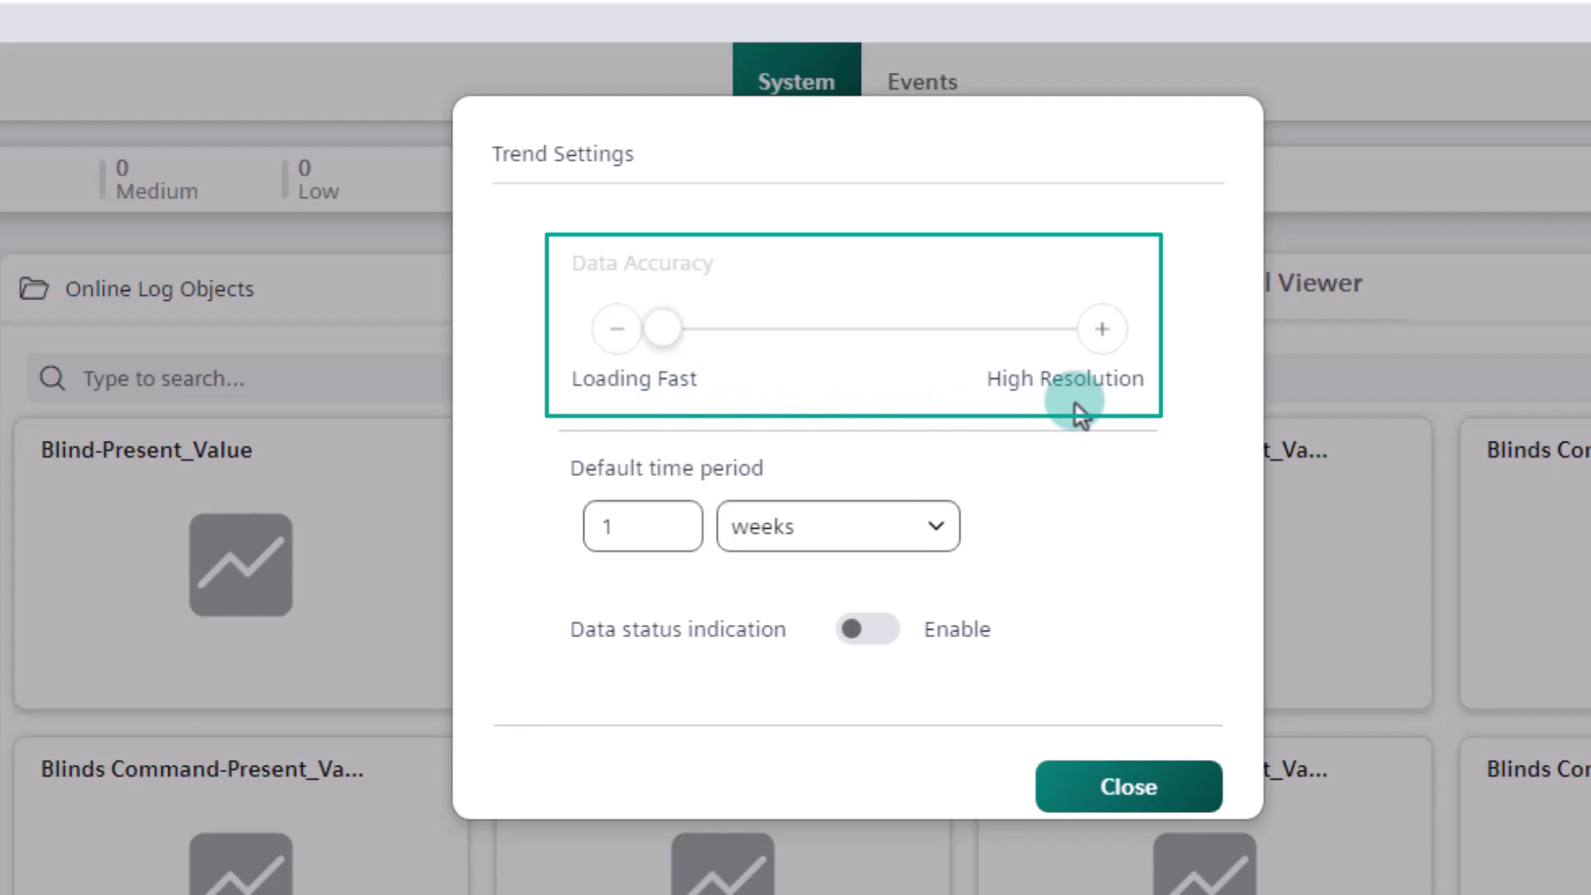
pyautogui.moveTo(667, 340); pyautogui.dragTo(788, 337)
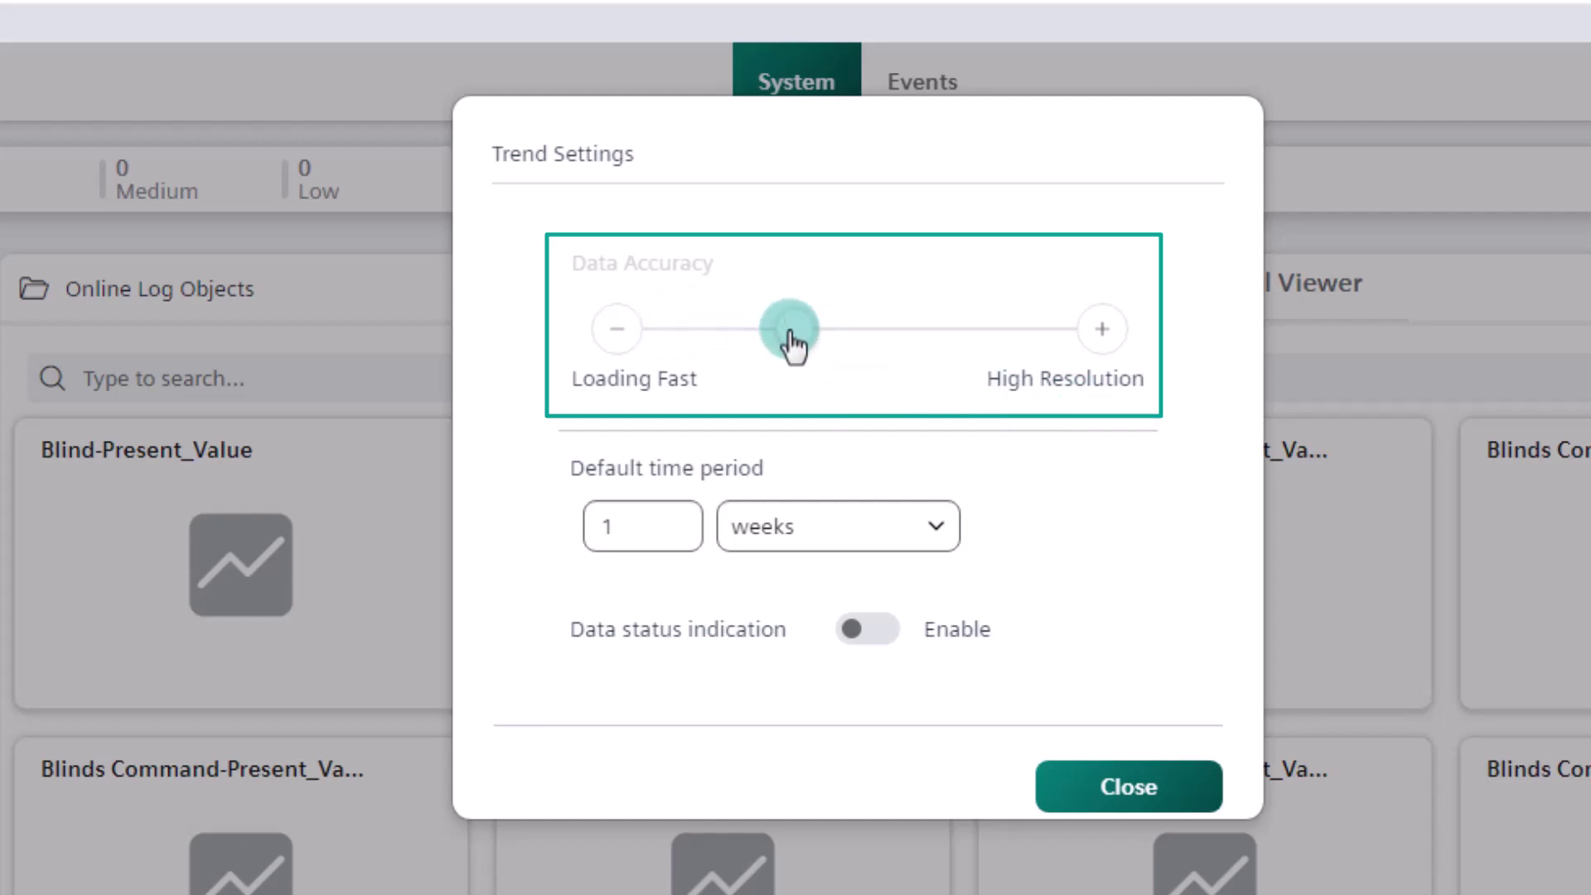
pyautogui.moveTo(793, 344); pyautogui.dragTo(1061, 347)
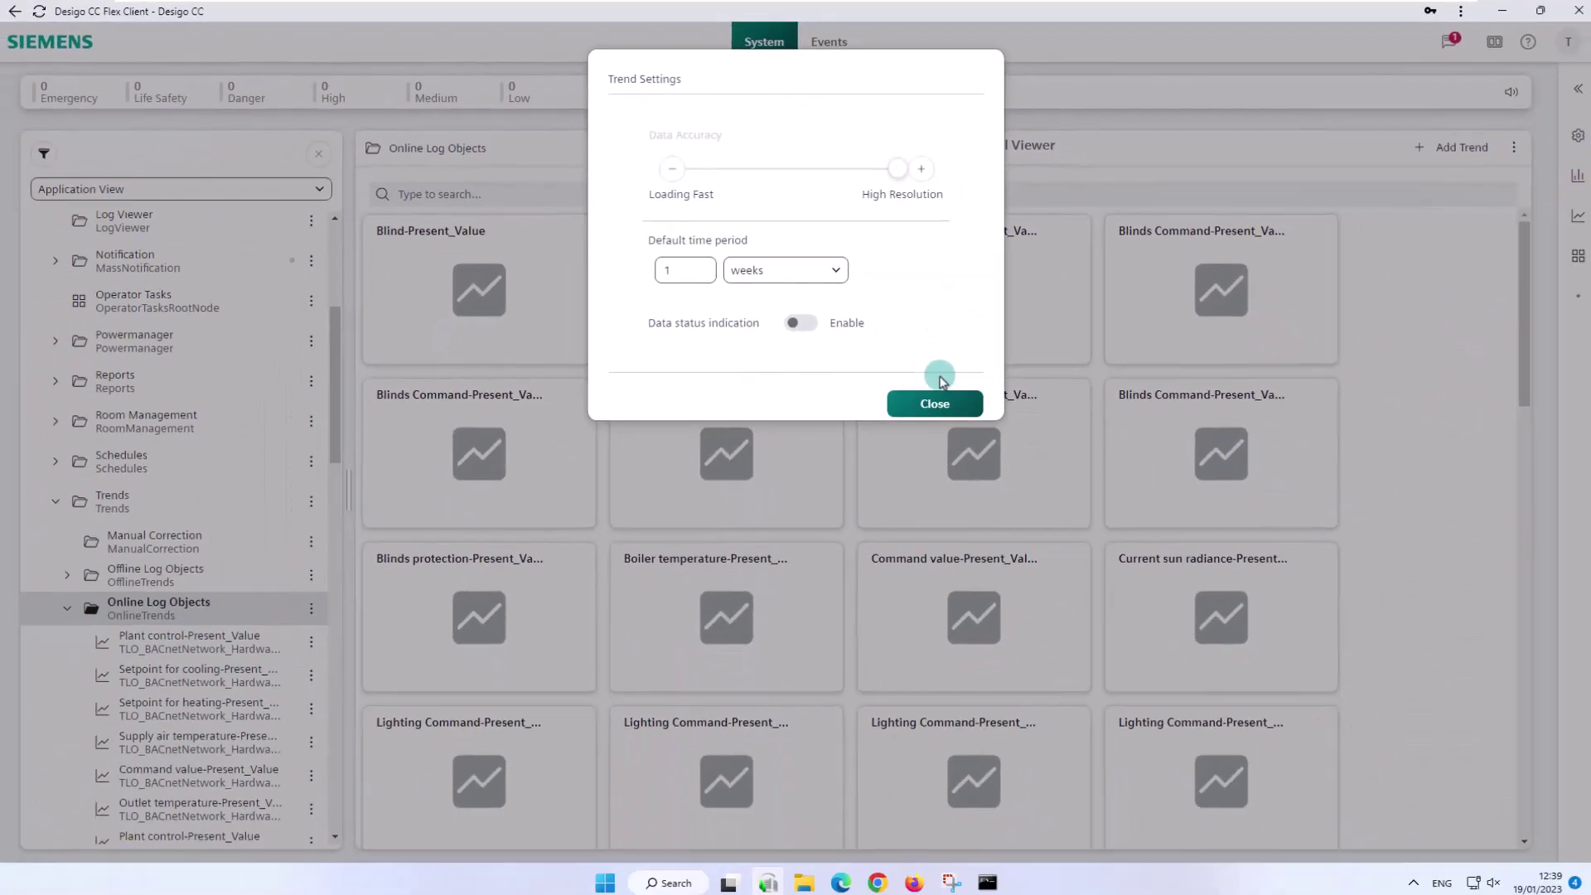
pyautogui.click(949, 401)
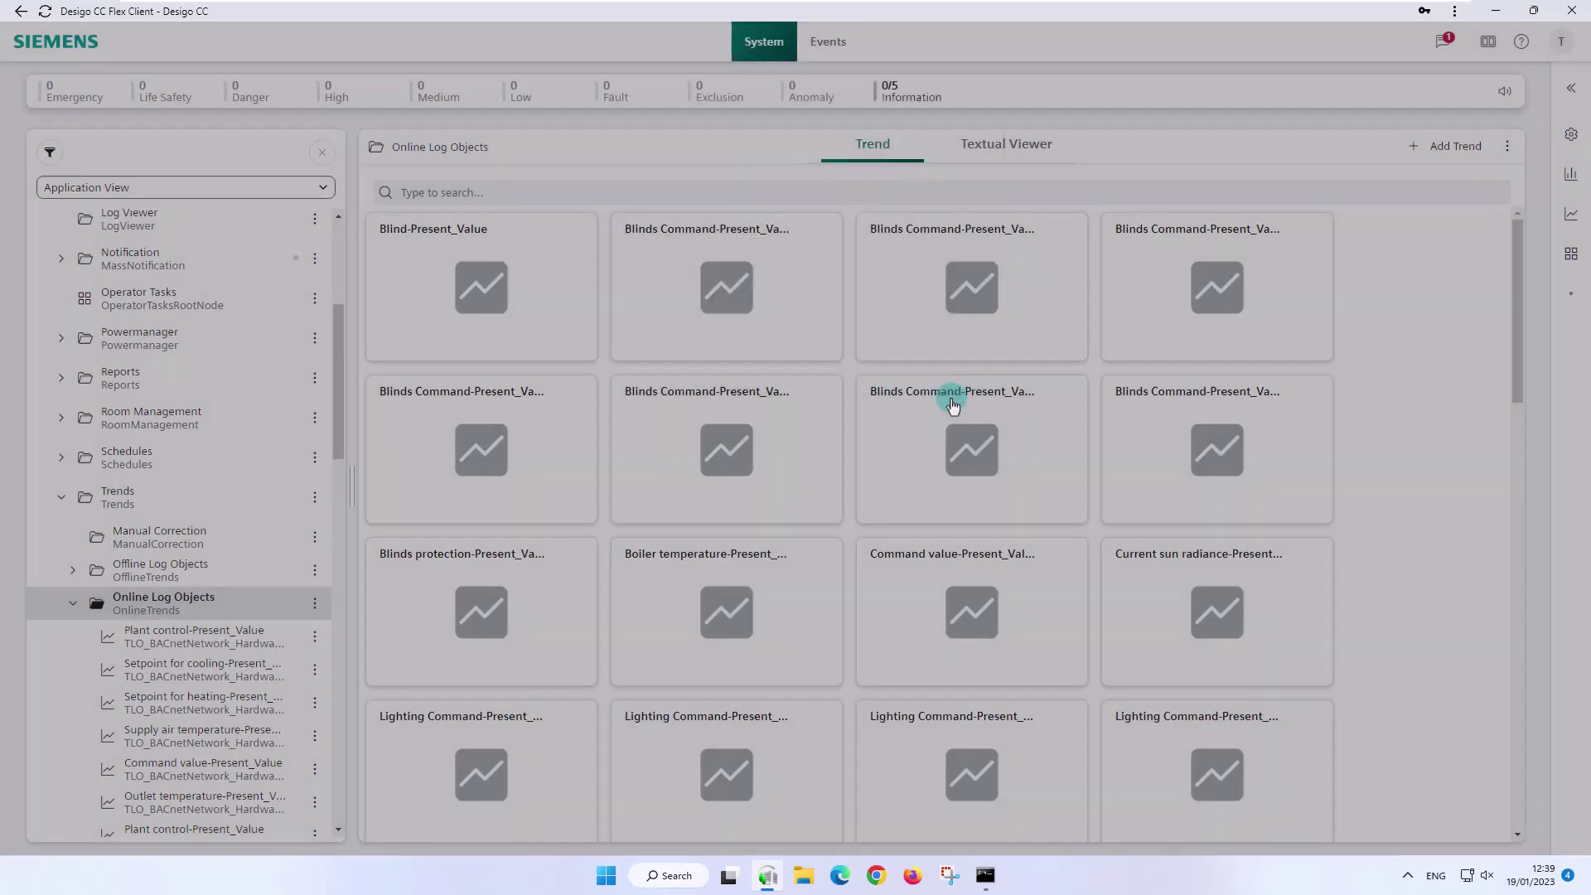
pyautogui.click(468, 192)
pyautogui.write('outside')
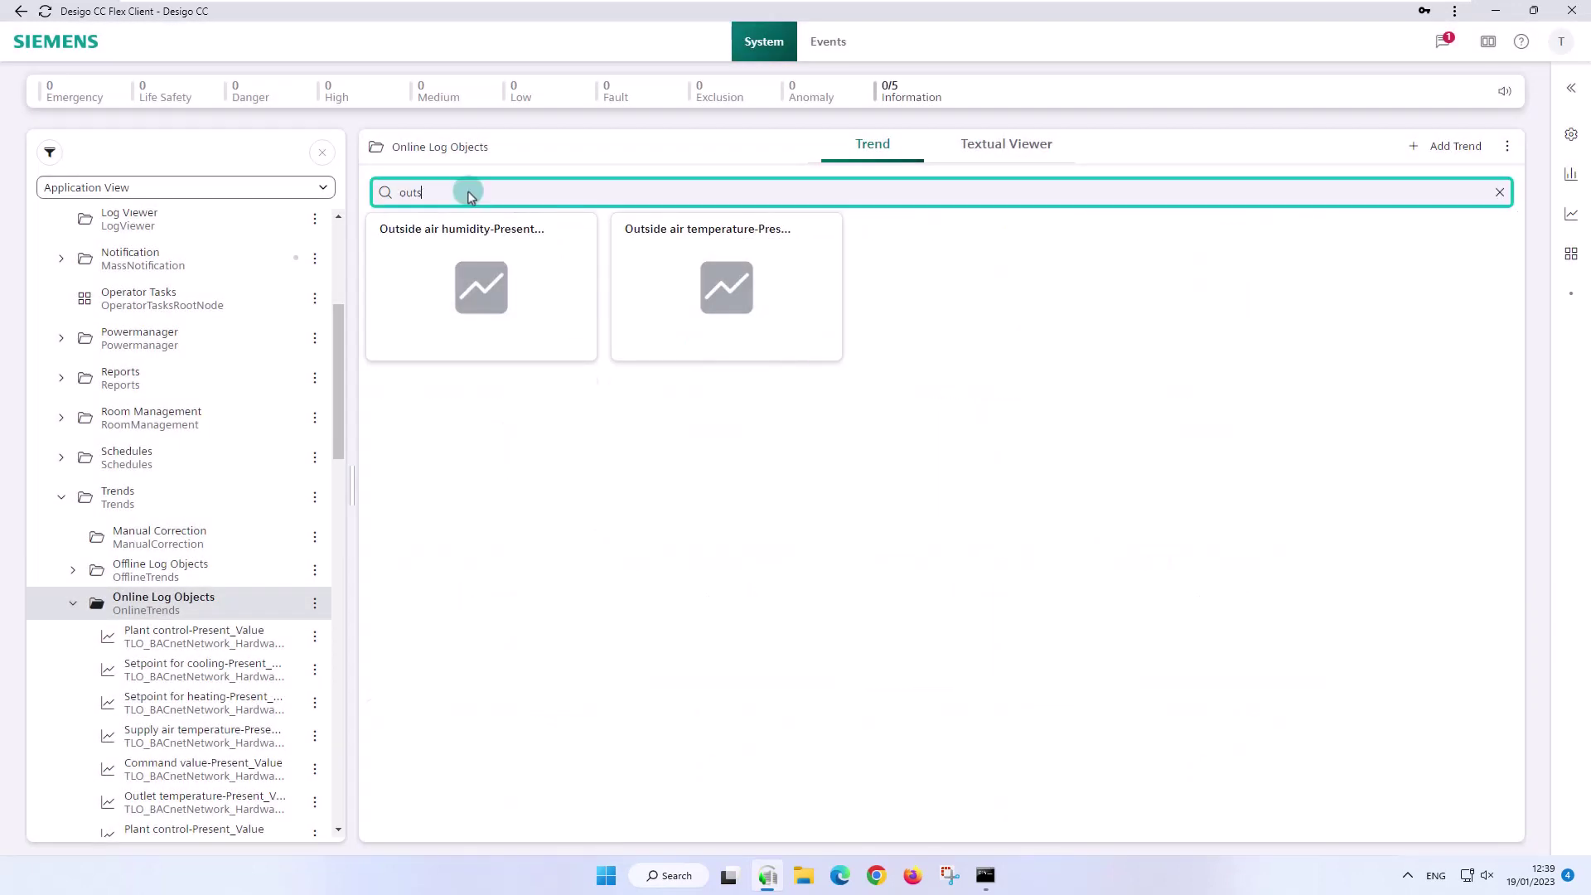
pyautogui.click(643, 286)
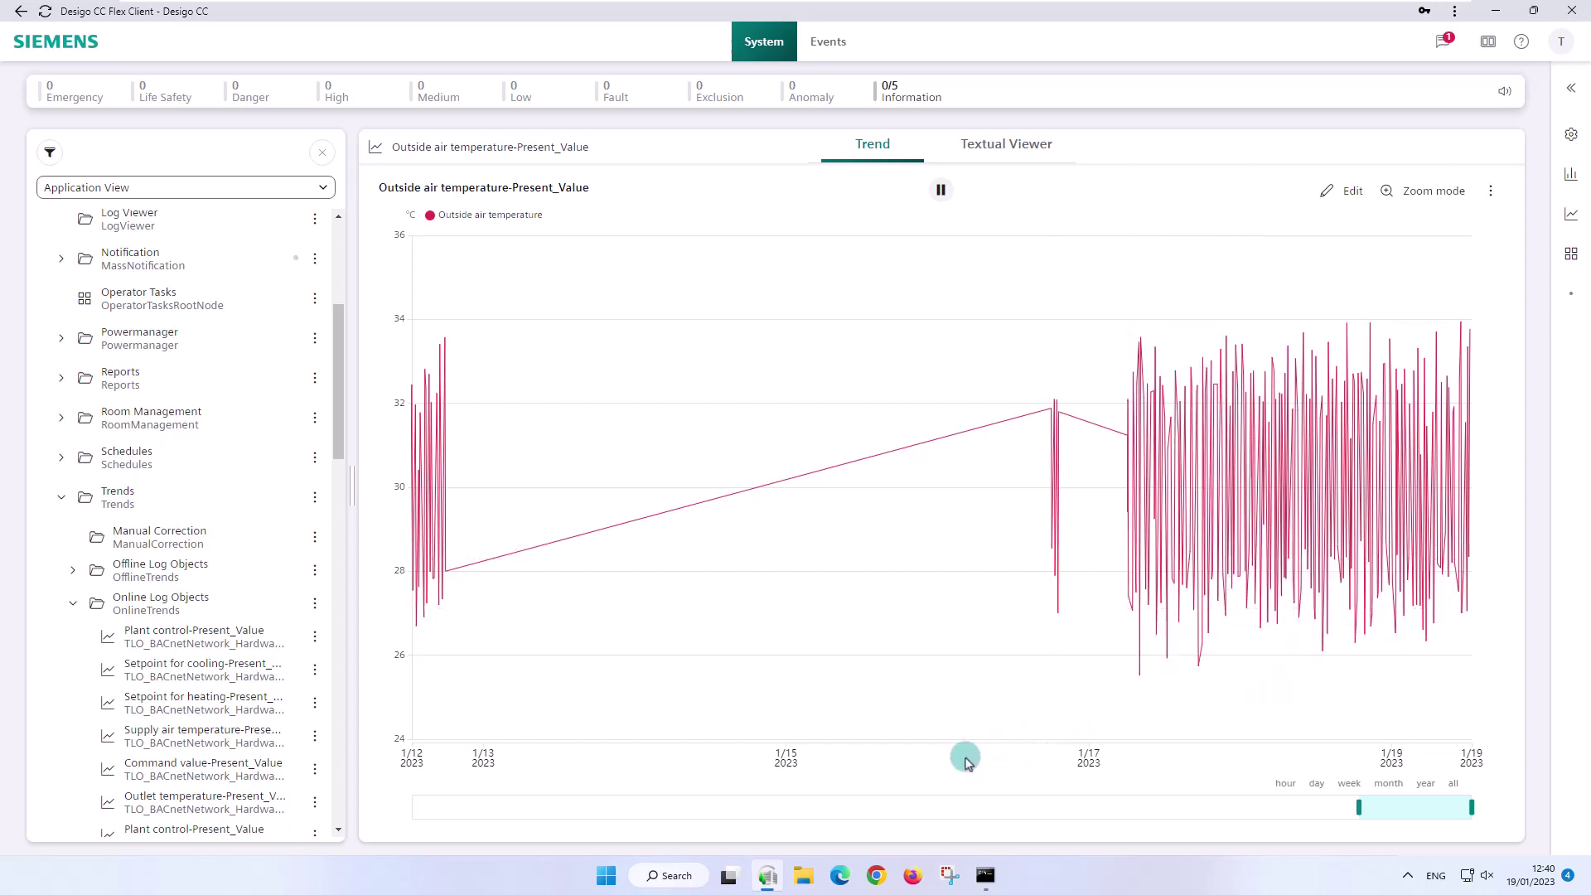
pyautogui.click(165, 602)
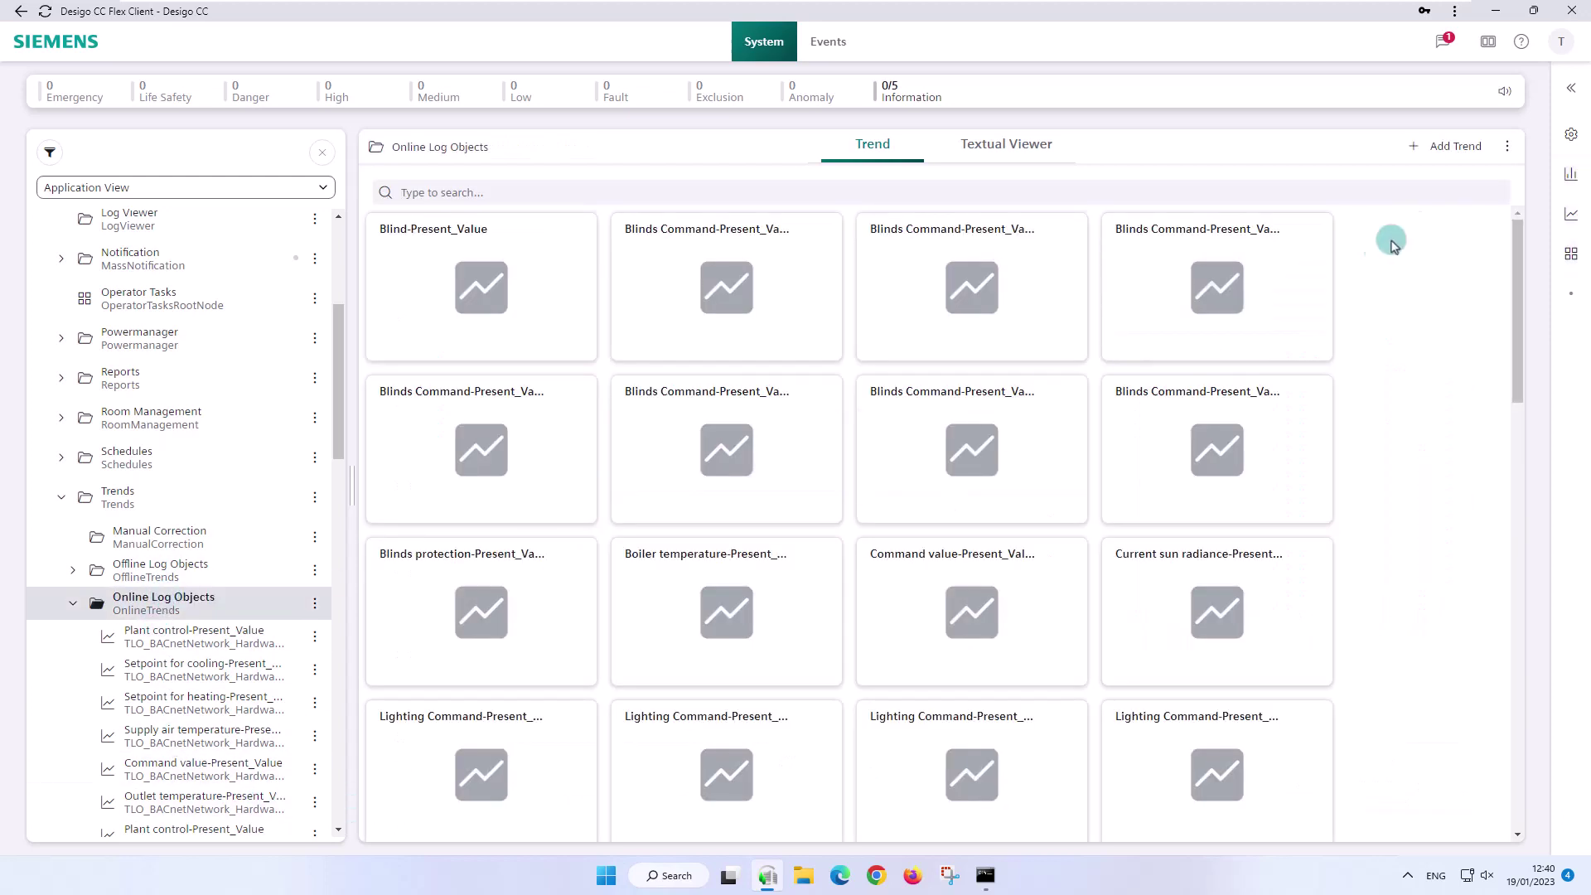
# - Change the Trend Settings default time period unit from weeks to days, giving a 1-day default
pyautogui.click(1504, 155)
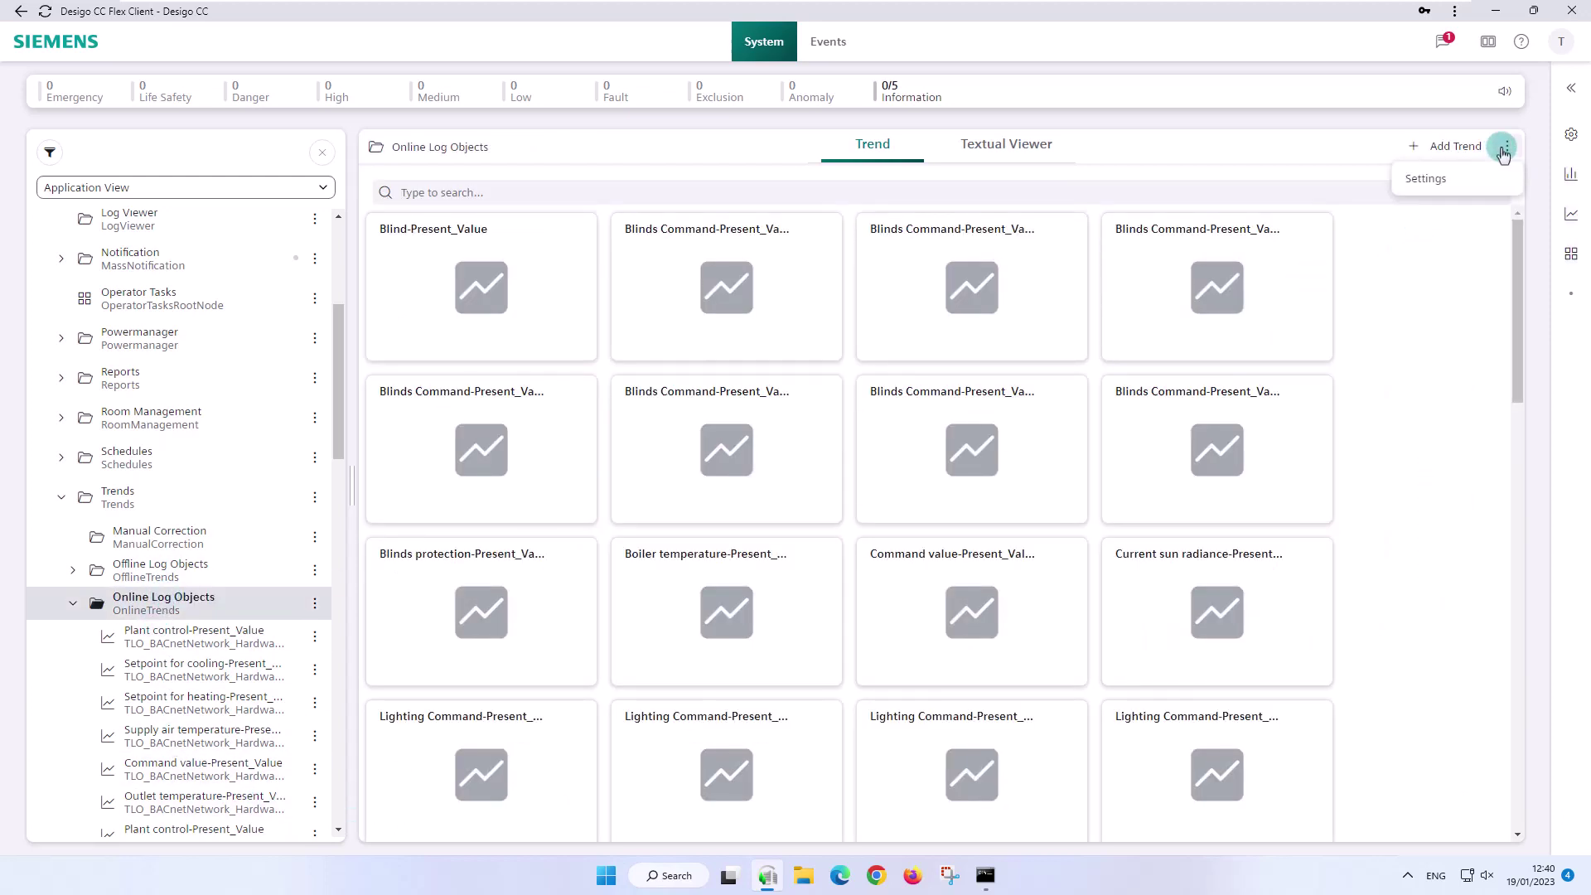
pyautogui.click(1422, 174)
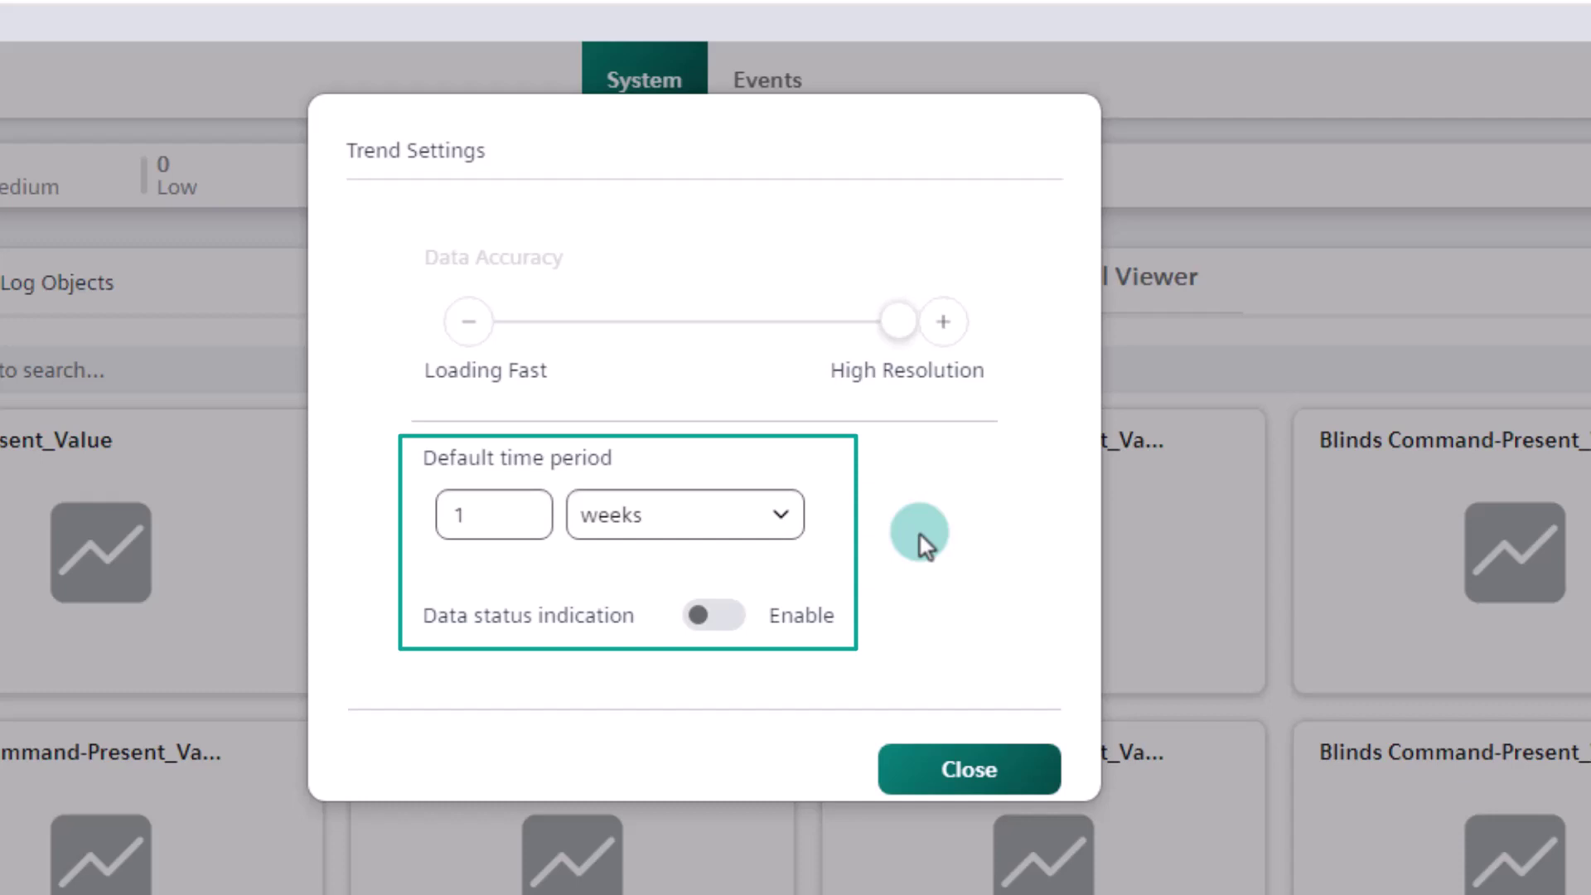
pyautogui.click(783, 519)
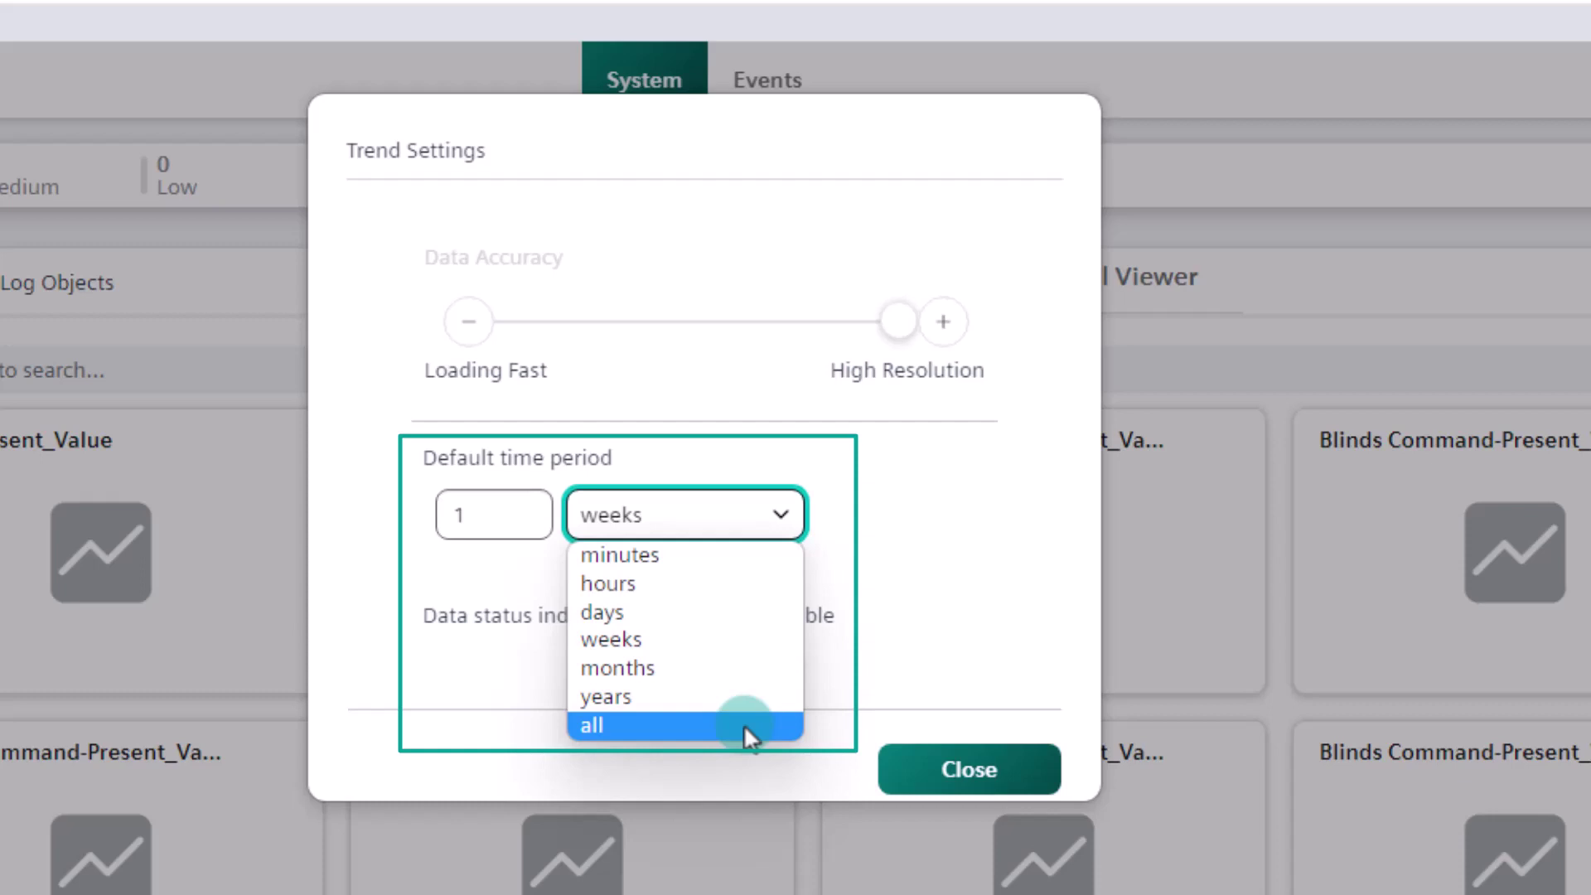
pyautogui.click(738, 612)
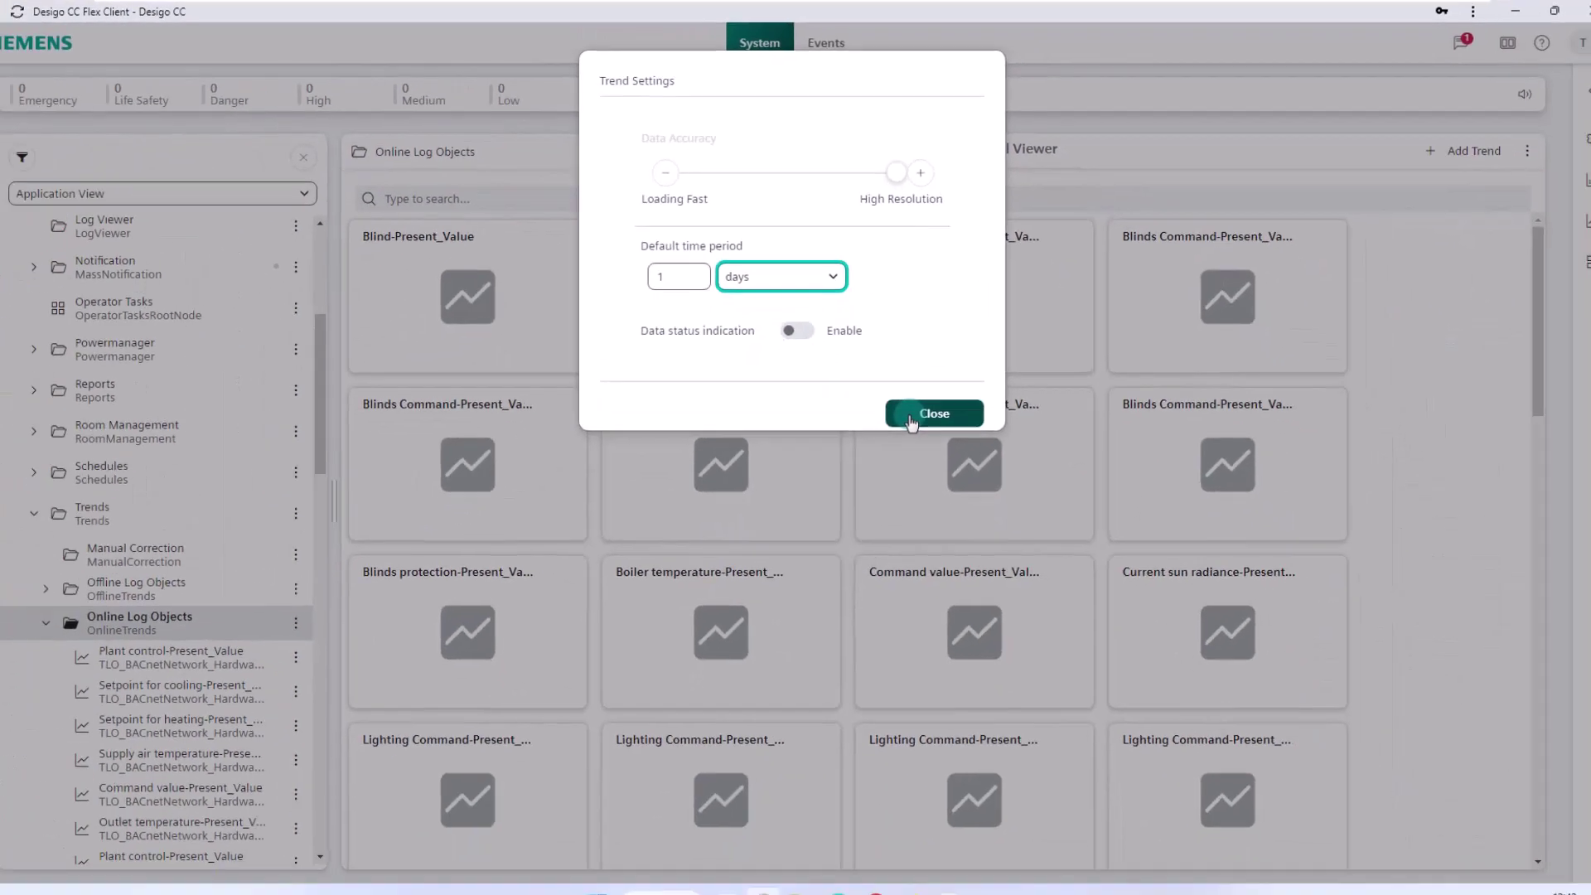
pyautogui.click(912, 421)
# - Search 'outside' and open the Outside air temperature-Present_Value trend, now spanning one day
pyautogui.click(551, 192)
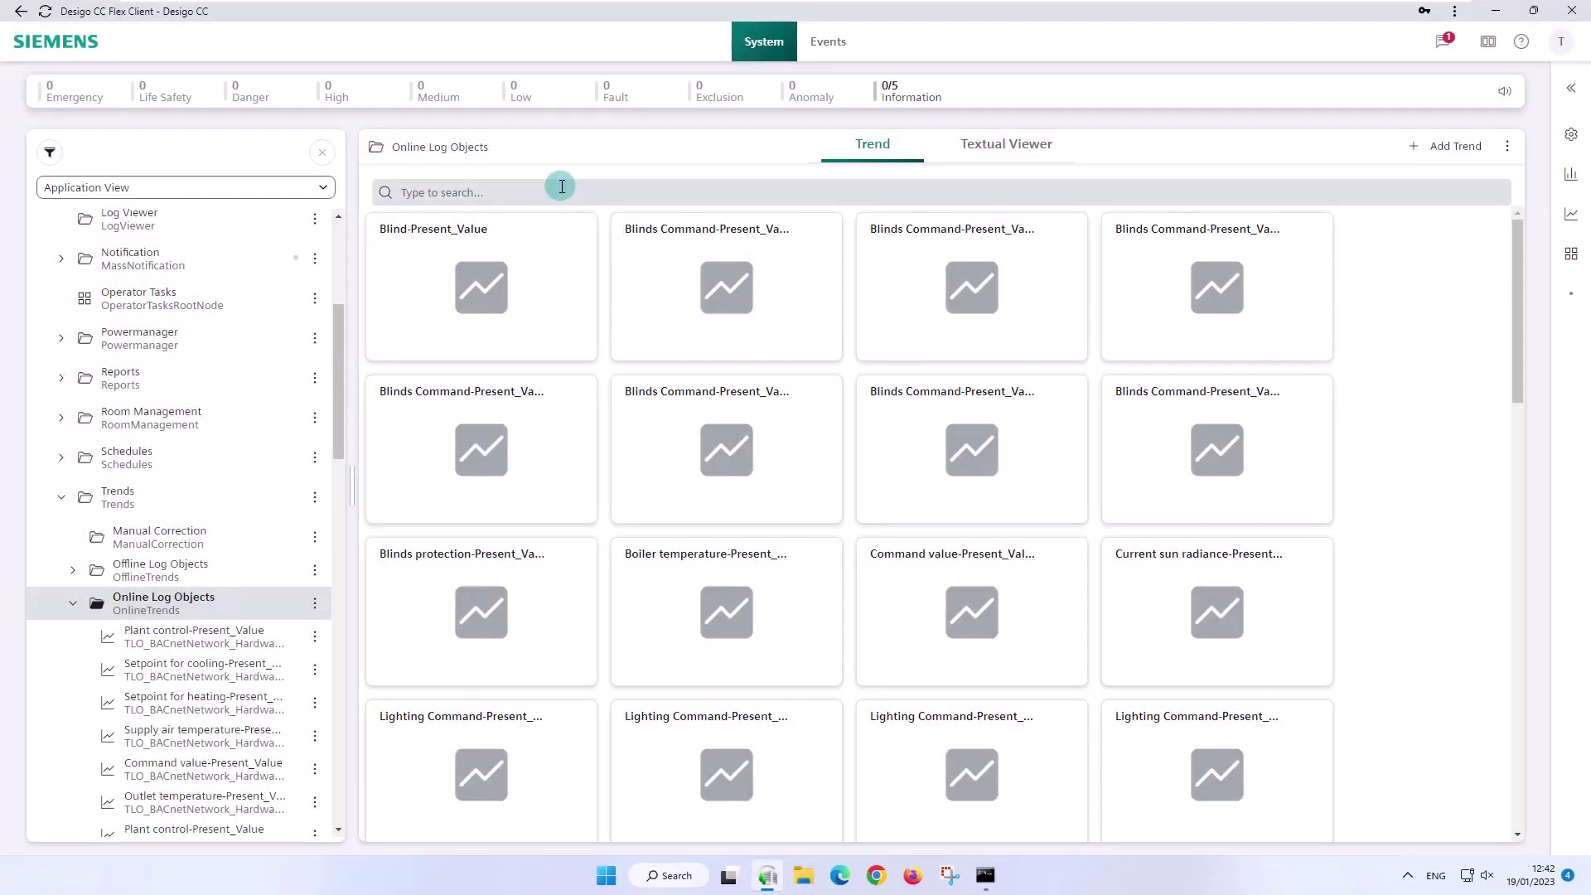
pyautogui.write('outside')
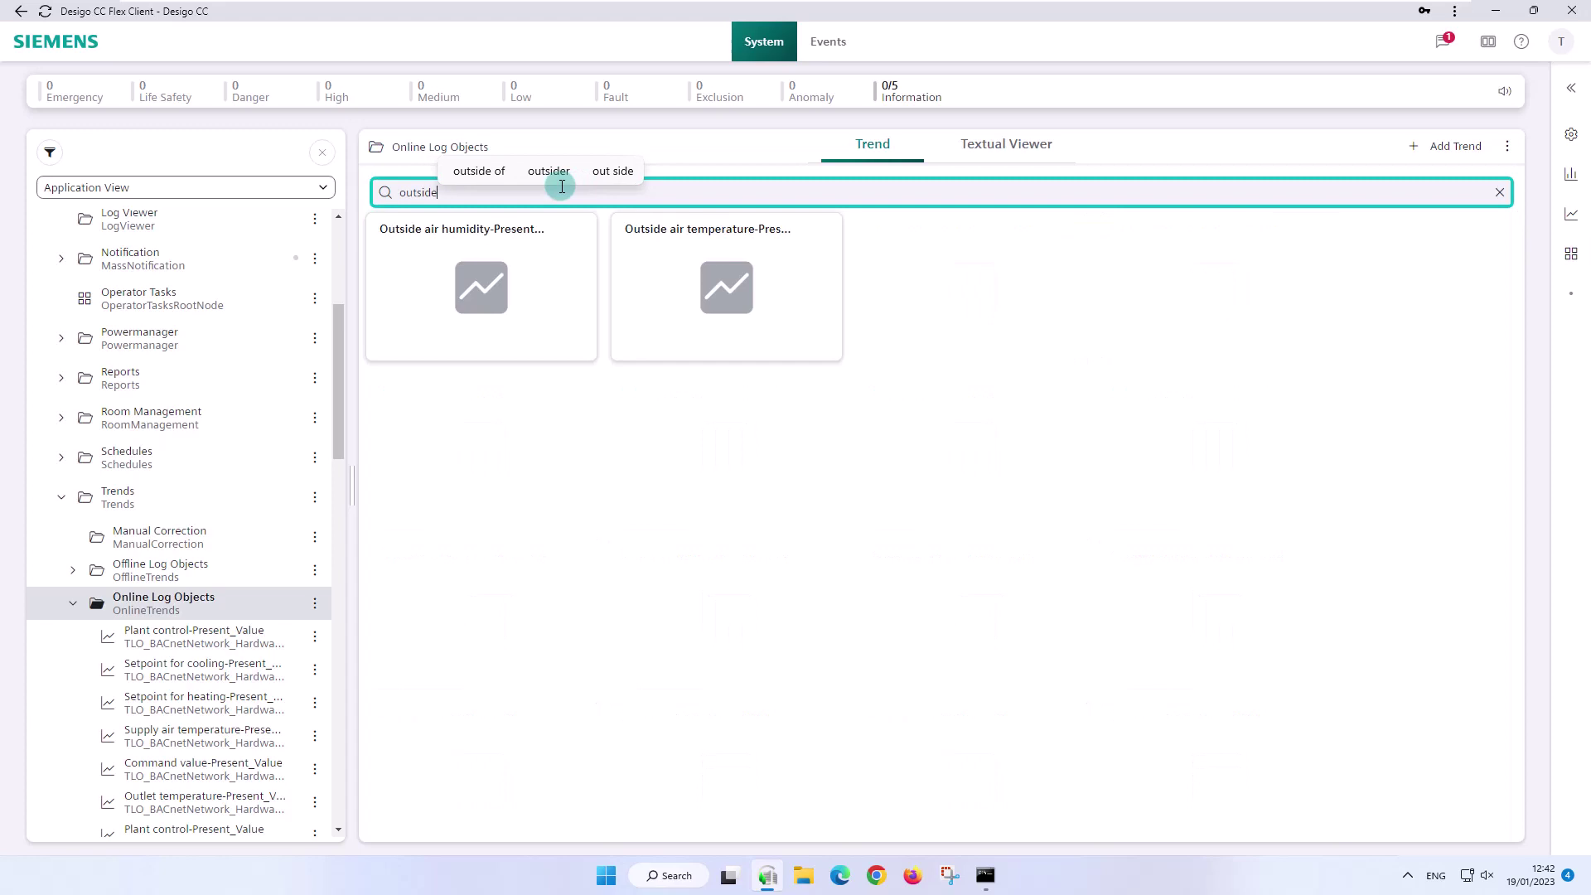
pyautogui.click(643, 286)
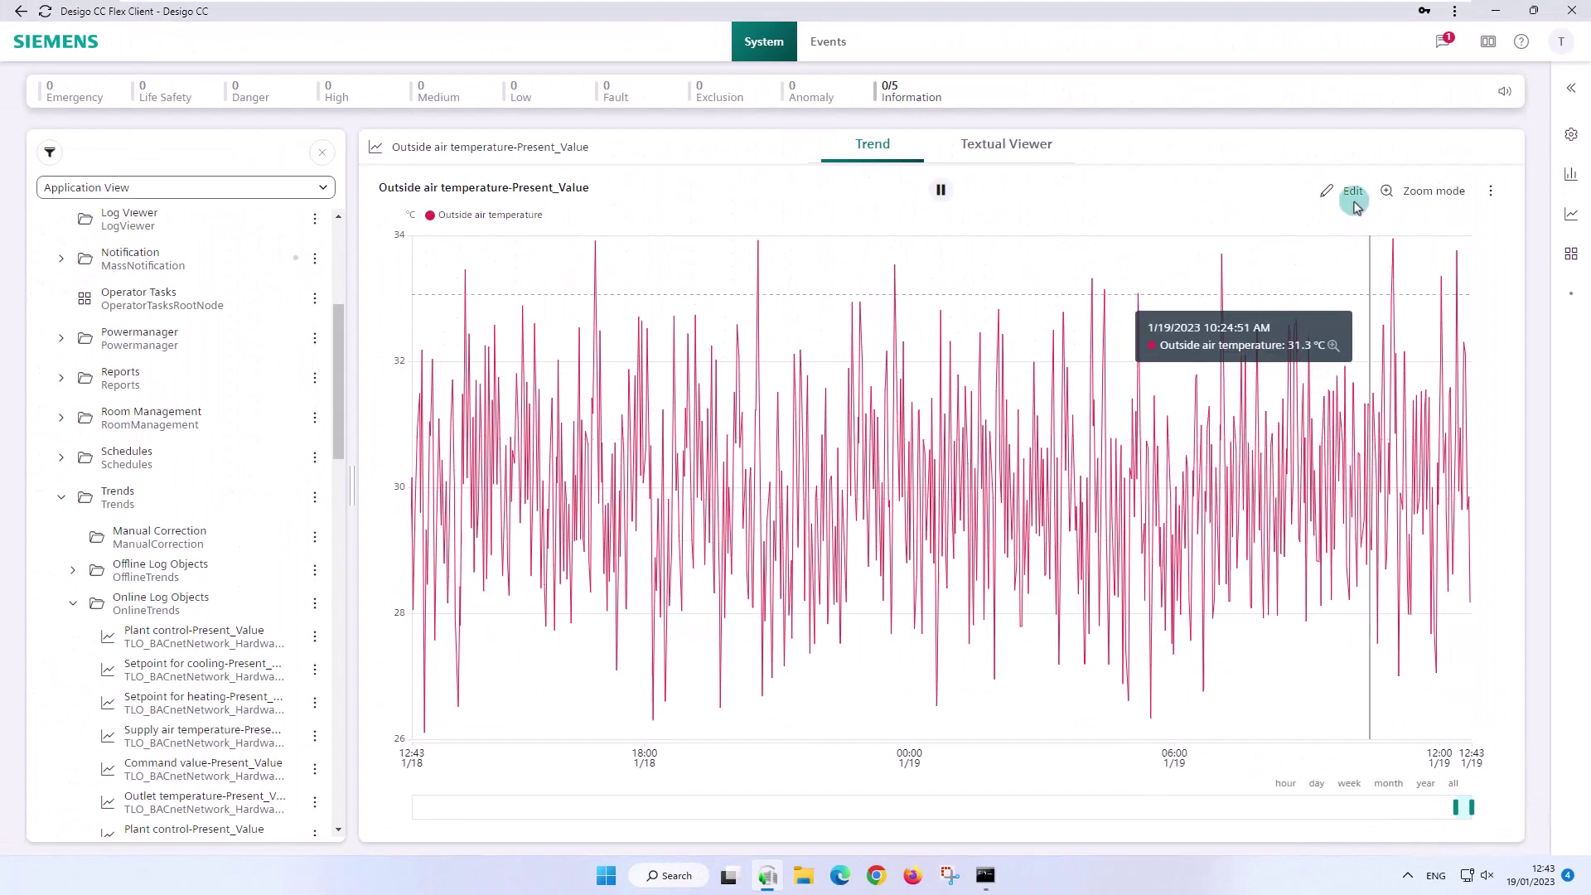
# - Set the trend's Options default time period to 3 weeks, so the chart spans 12/29/2022 to 1/19/2023
pyautogui.click(1351, 193)
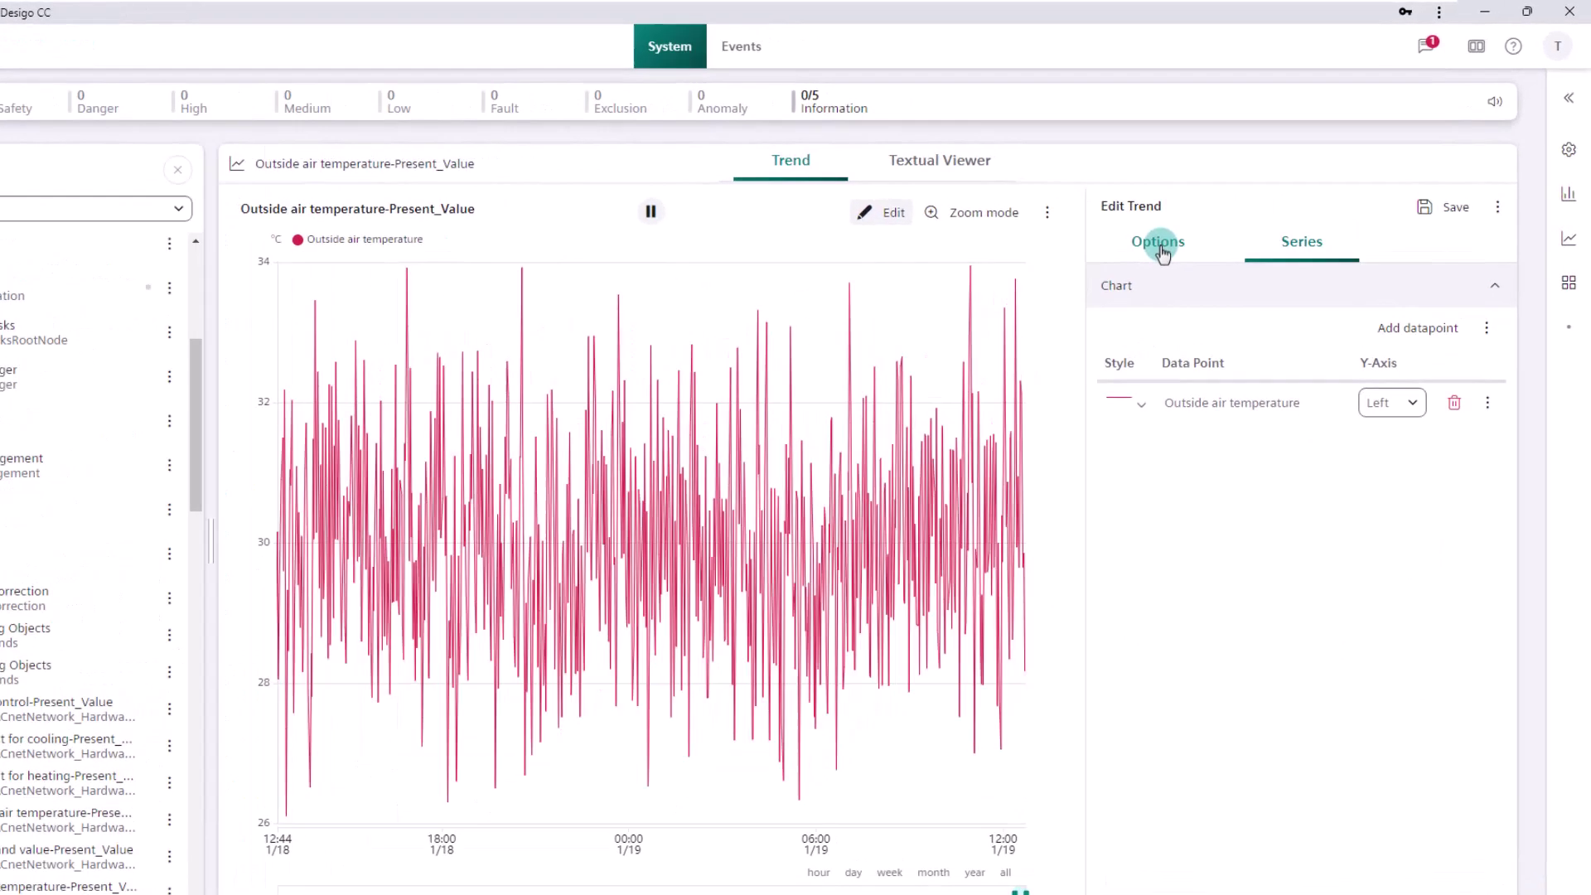
pyautogui.click(1207, 230)
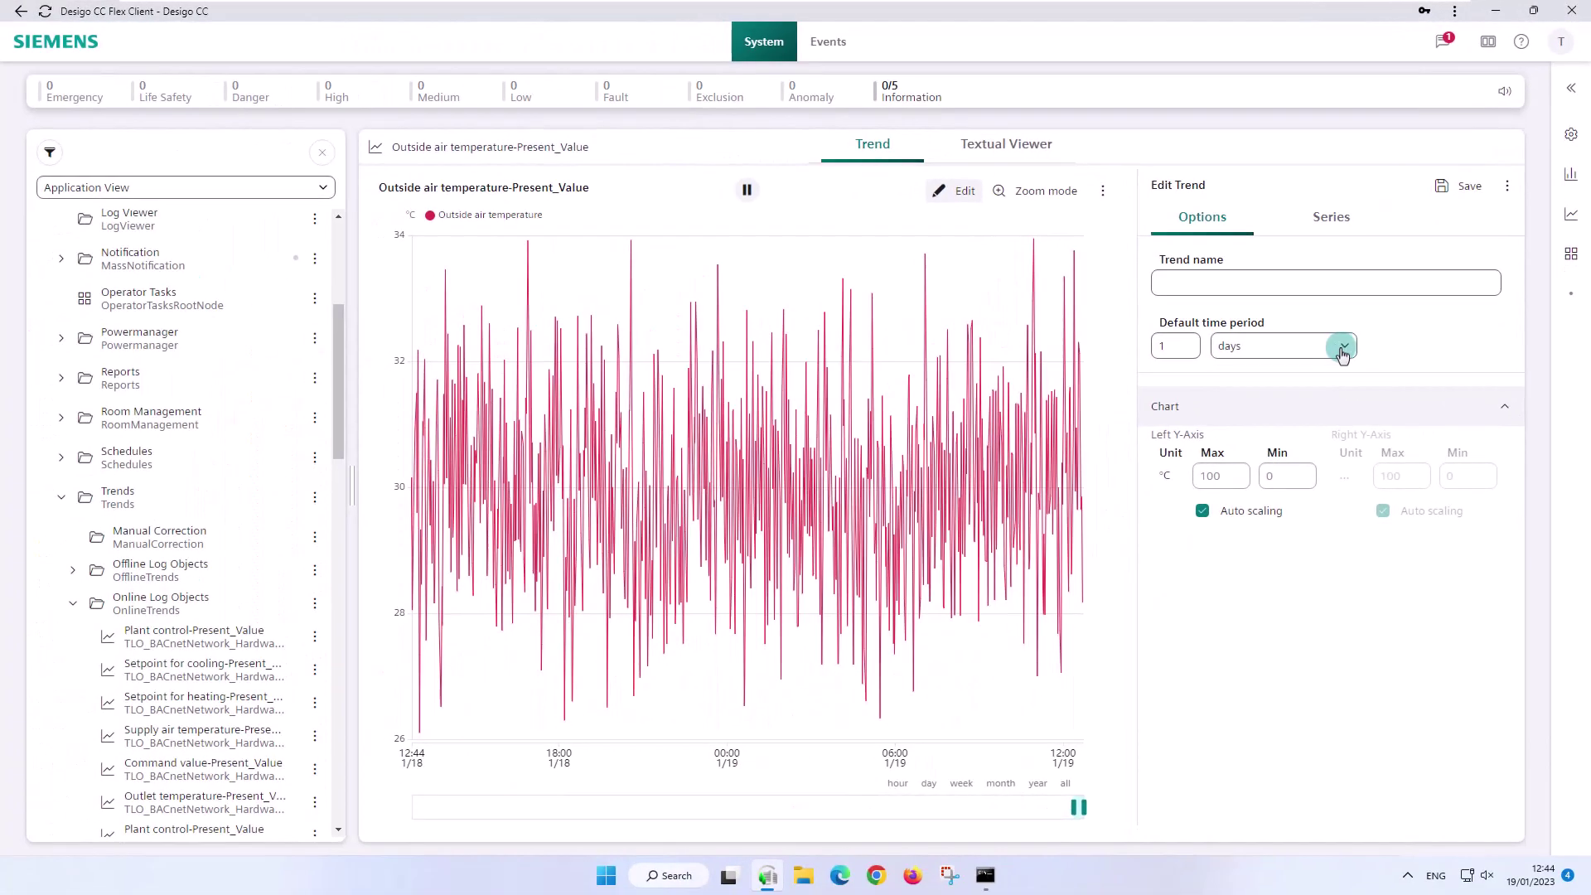
pyautogui.click(1342, 346)
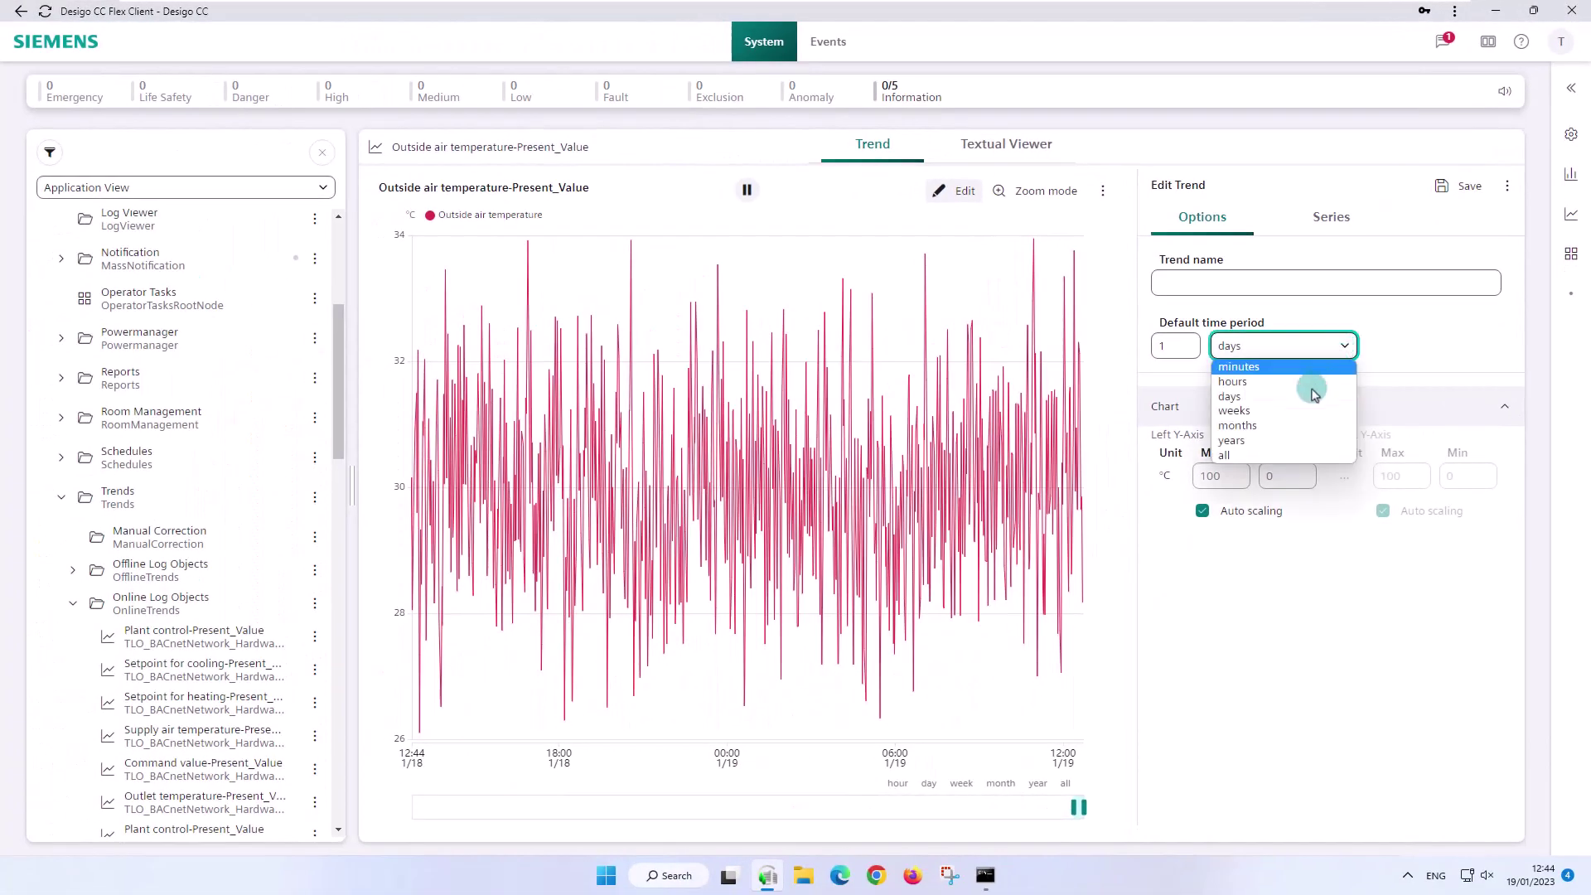
pyautogui.click(1285, 410)
pyautogui.click(1147, 348)
pyautogui.scroll(2, 1147, 348)
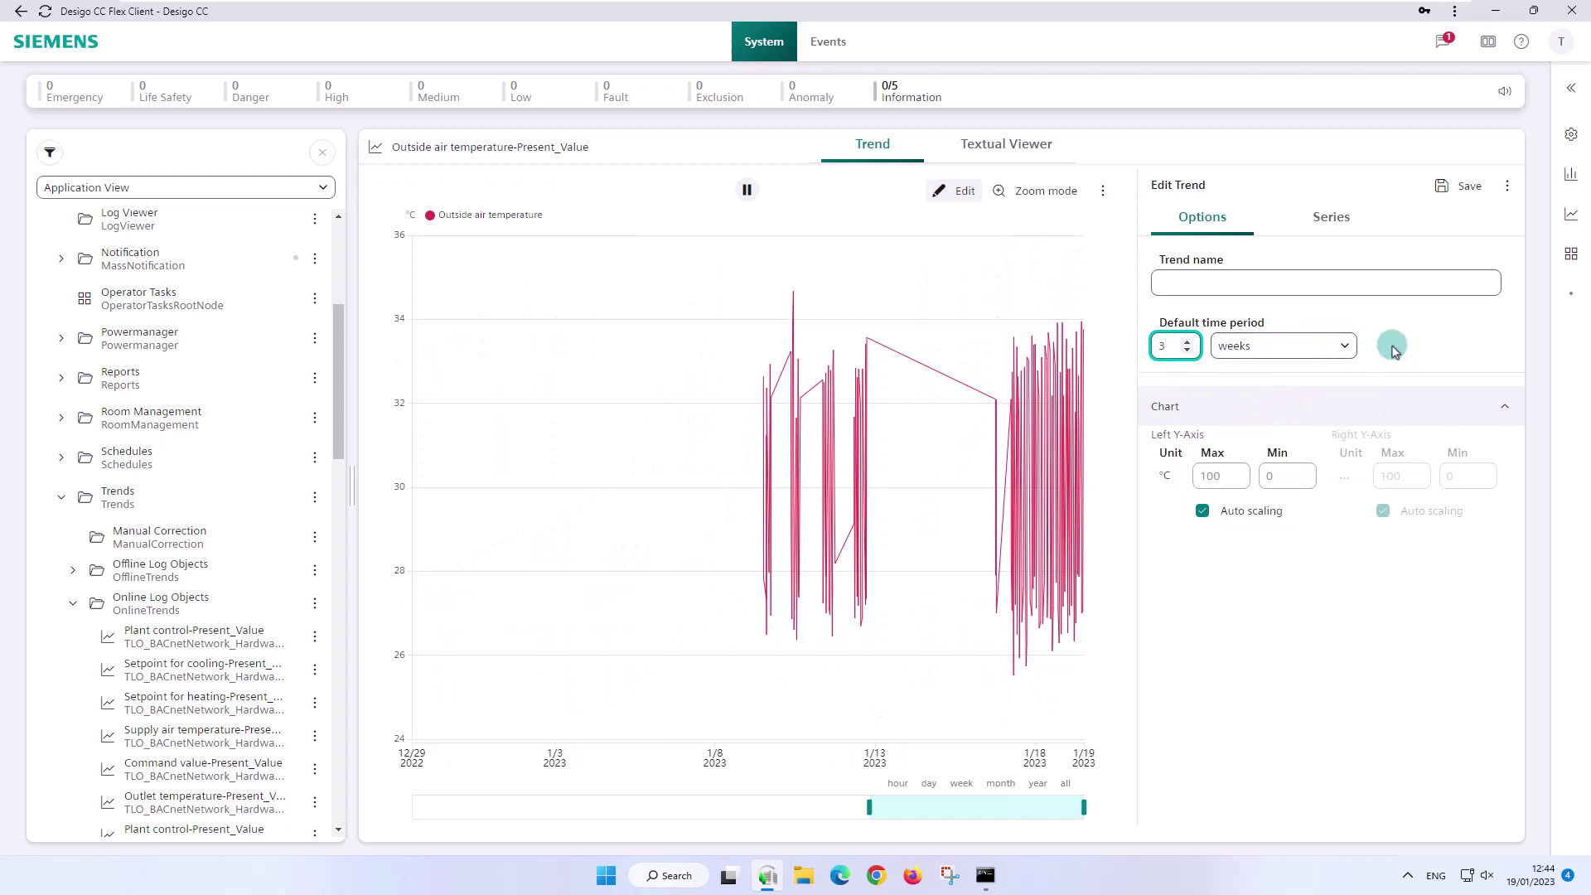
pyautogui.click(964, 211)
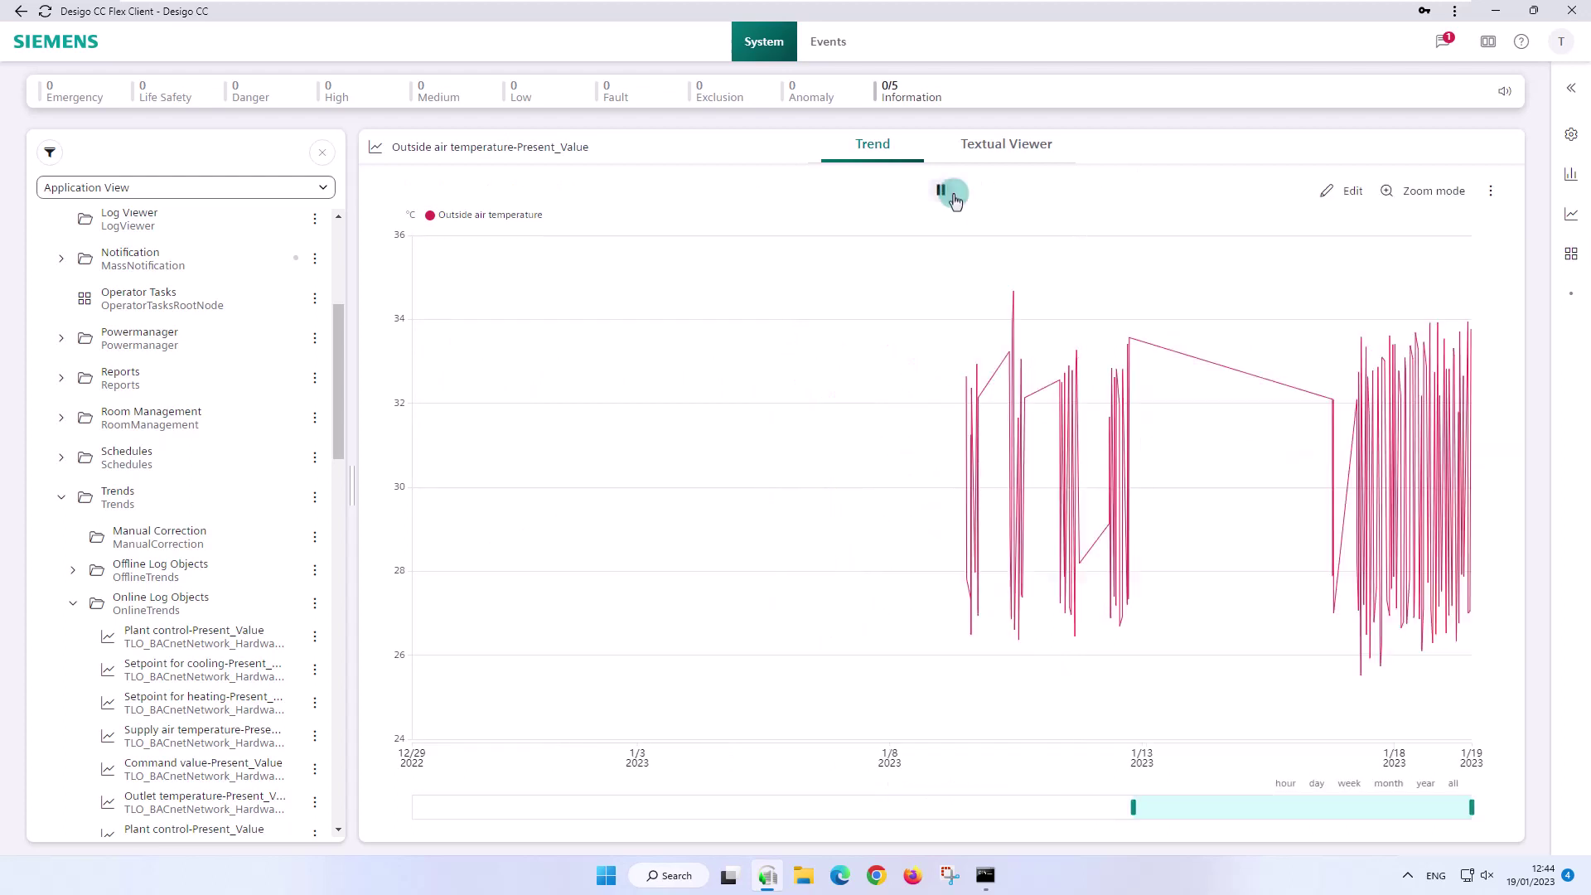
# - Name the trend 'Oat - 3 weeks time period' in the Options tab and save it
pyautogui.click(1340, 192)
pyautogui.click(1203, 217)
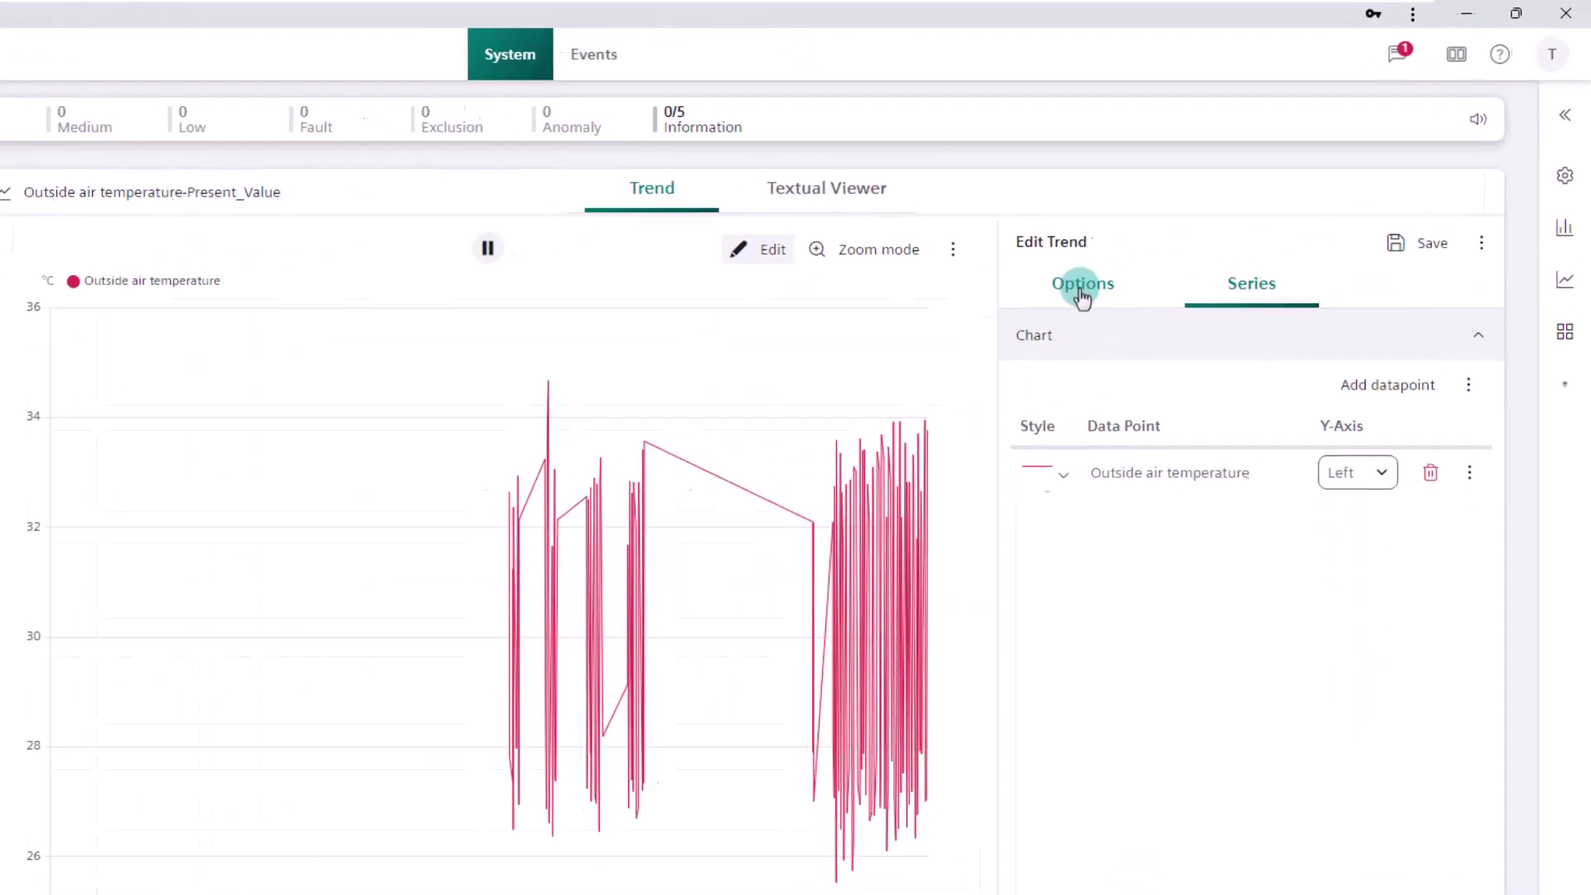
pyautogui.click(1377, 281)
pyautogui.write('Oat')
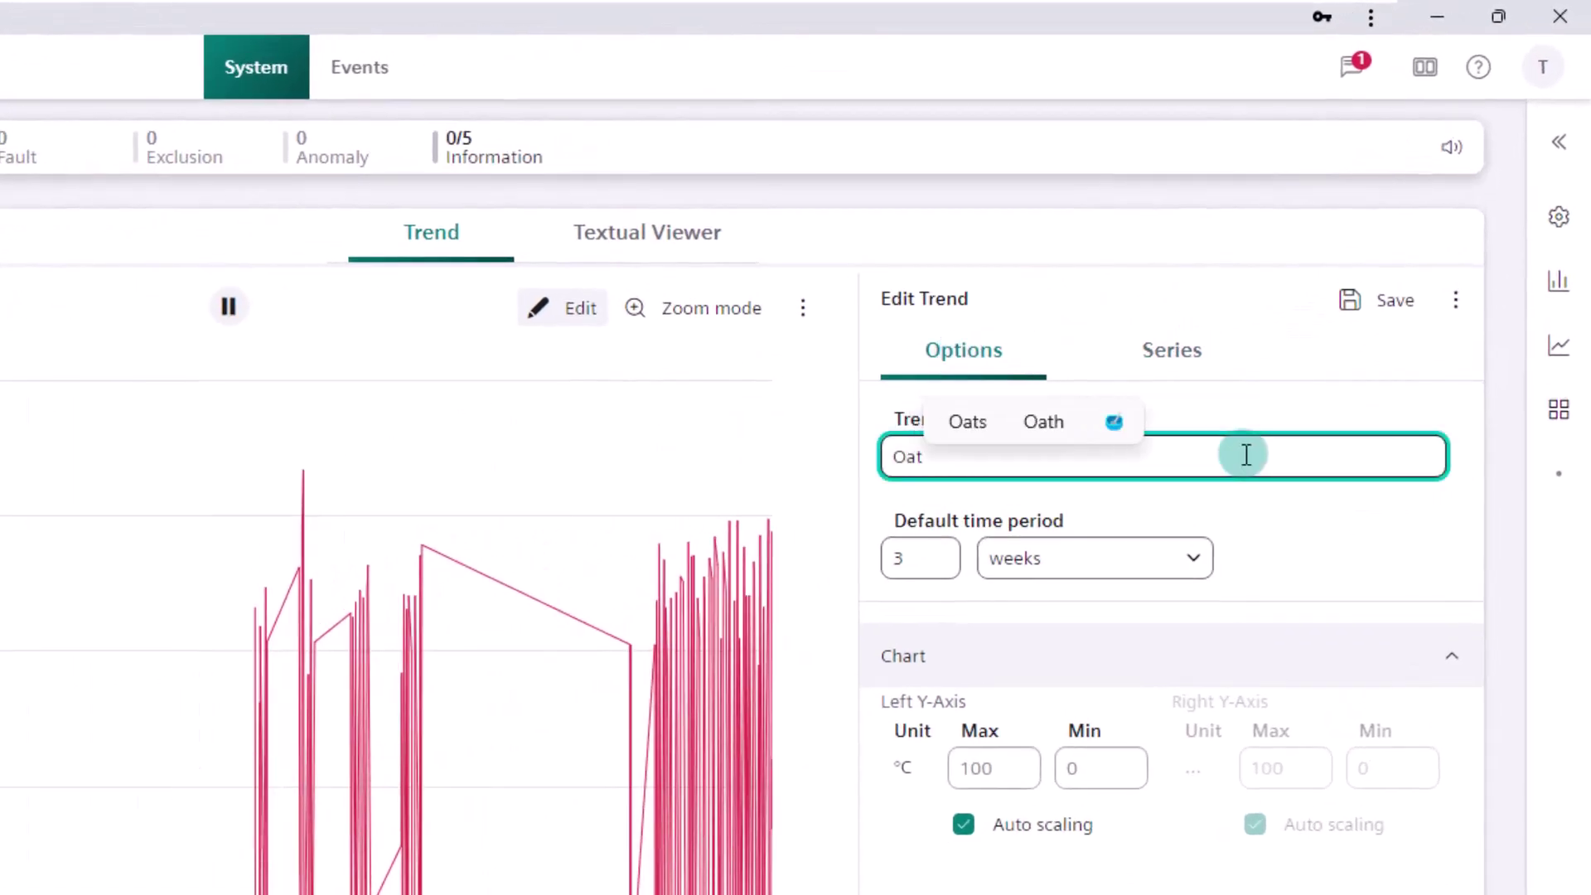
pyautogui.write(' - 3 weeks time period')
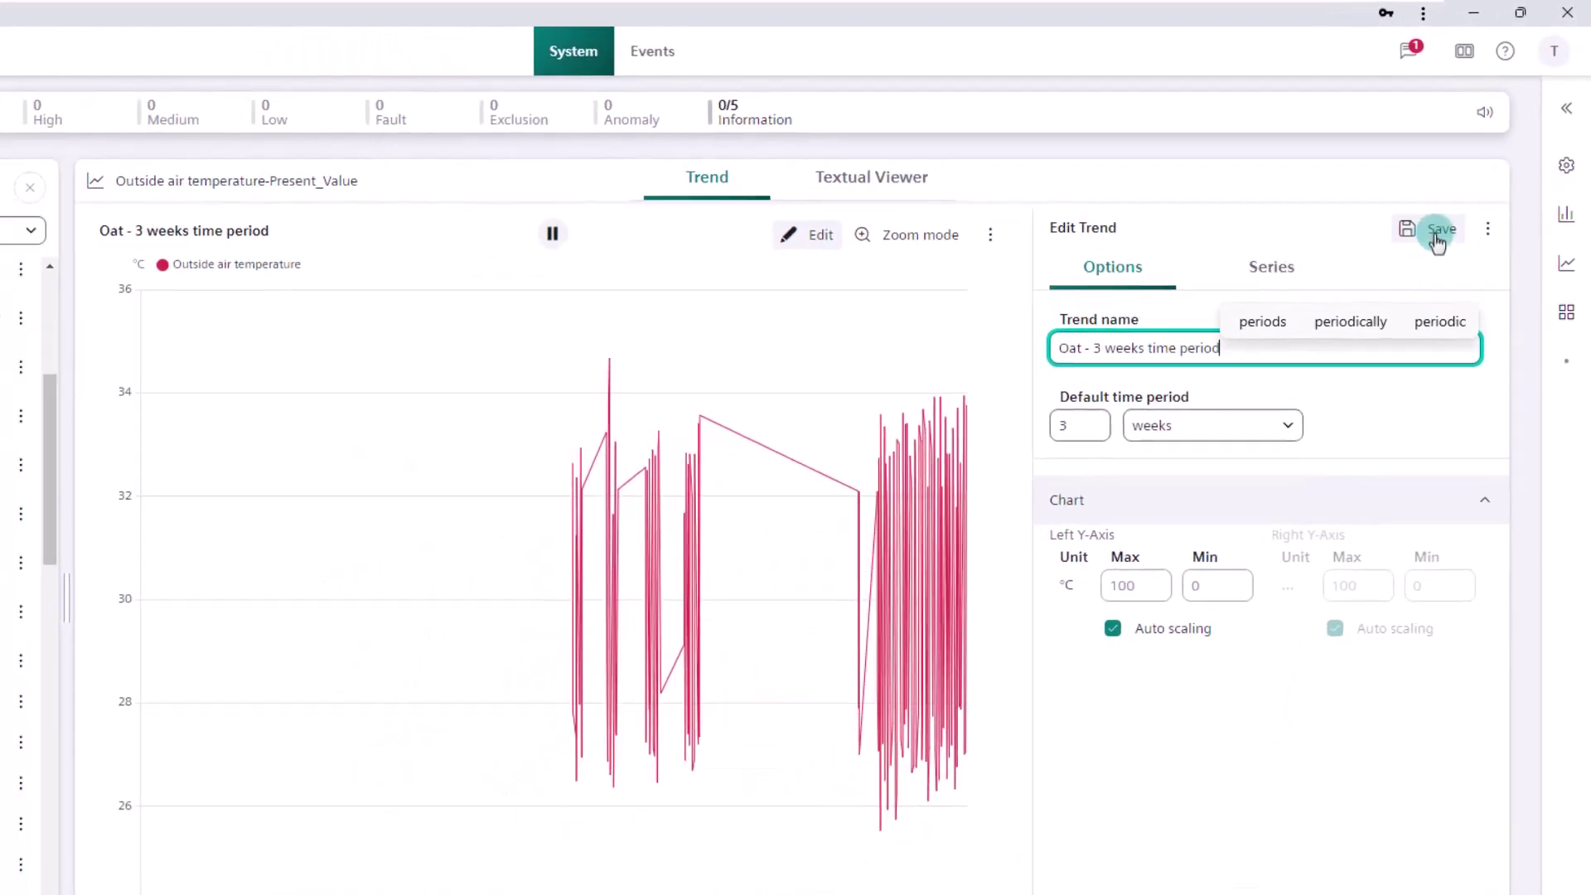
pyautogui.click(1395, 300)
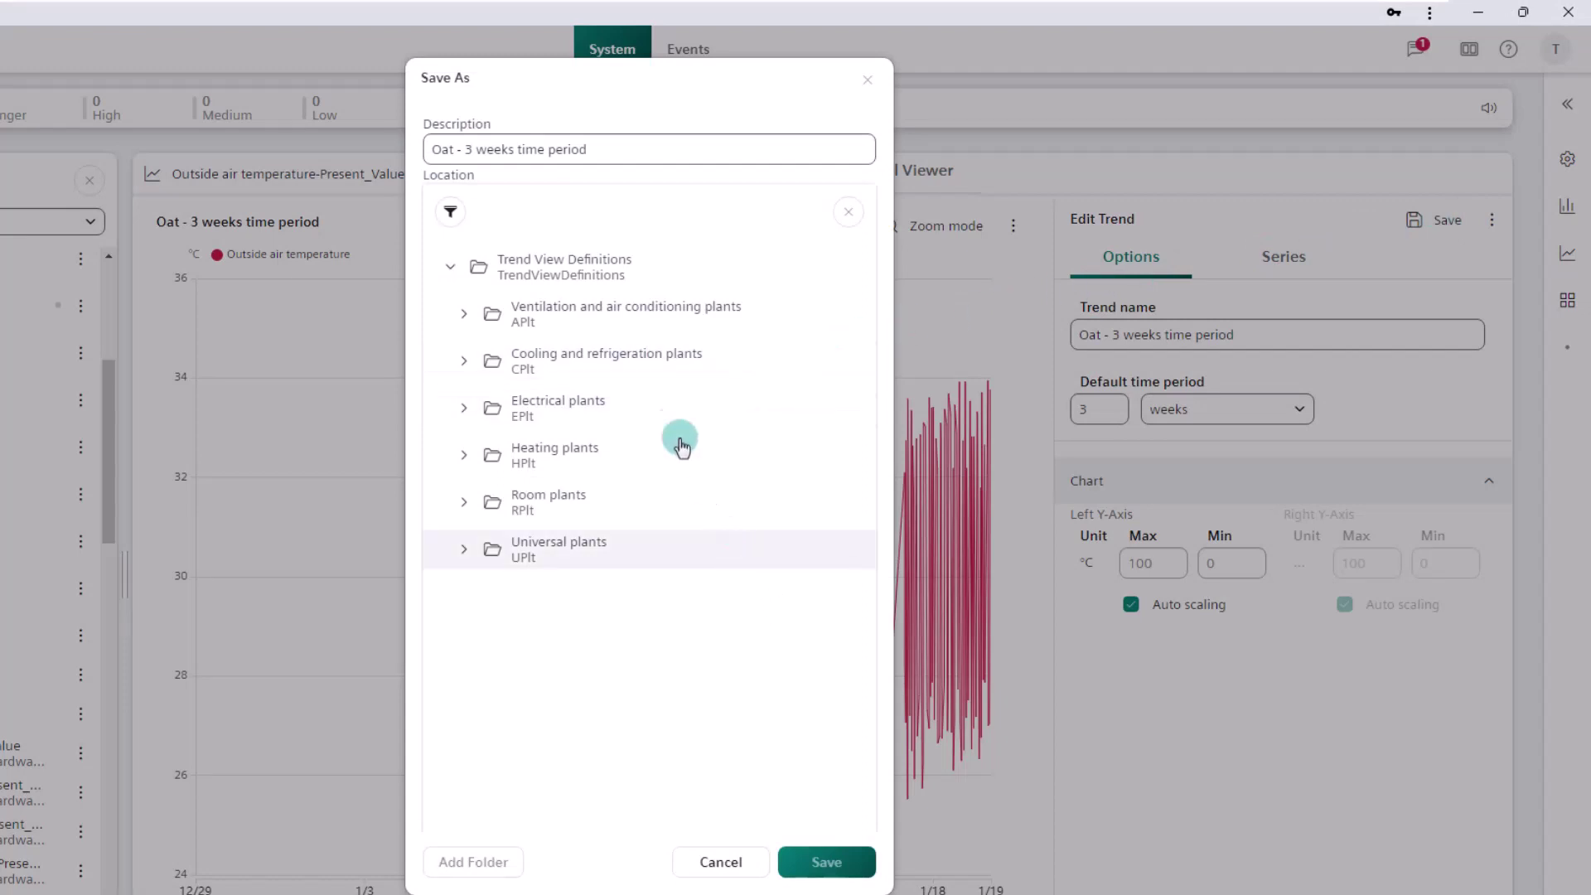
# - Create an 'Outside air temp' folder under Trend View Definitions and save the trend there
pyautogui.click(592, 278)
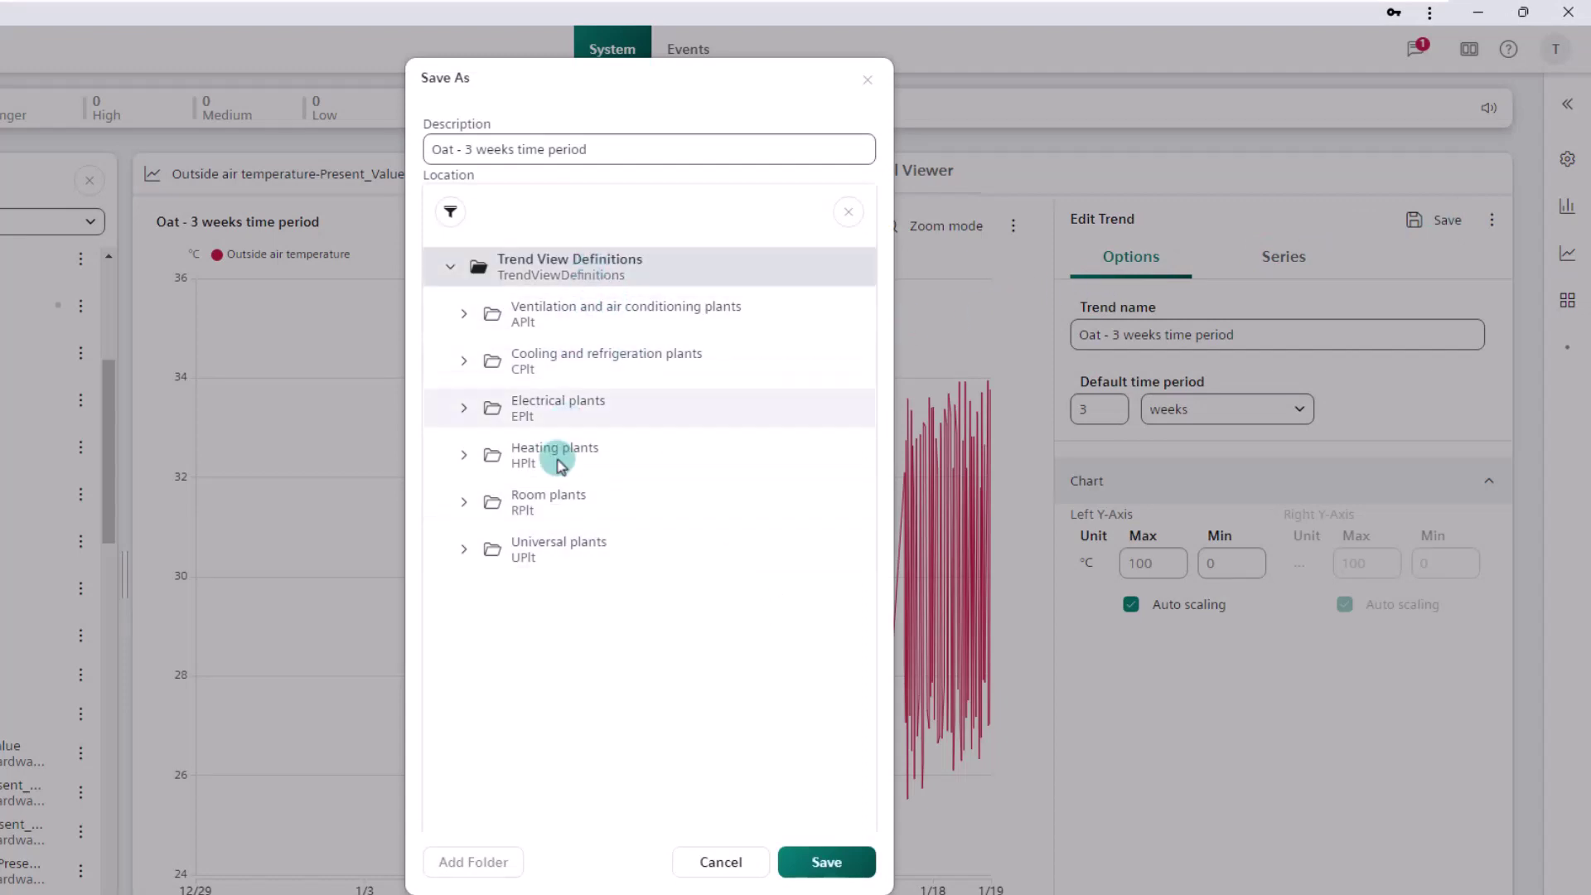
pyautogui.click(485, 863)
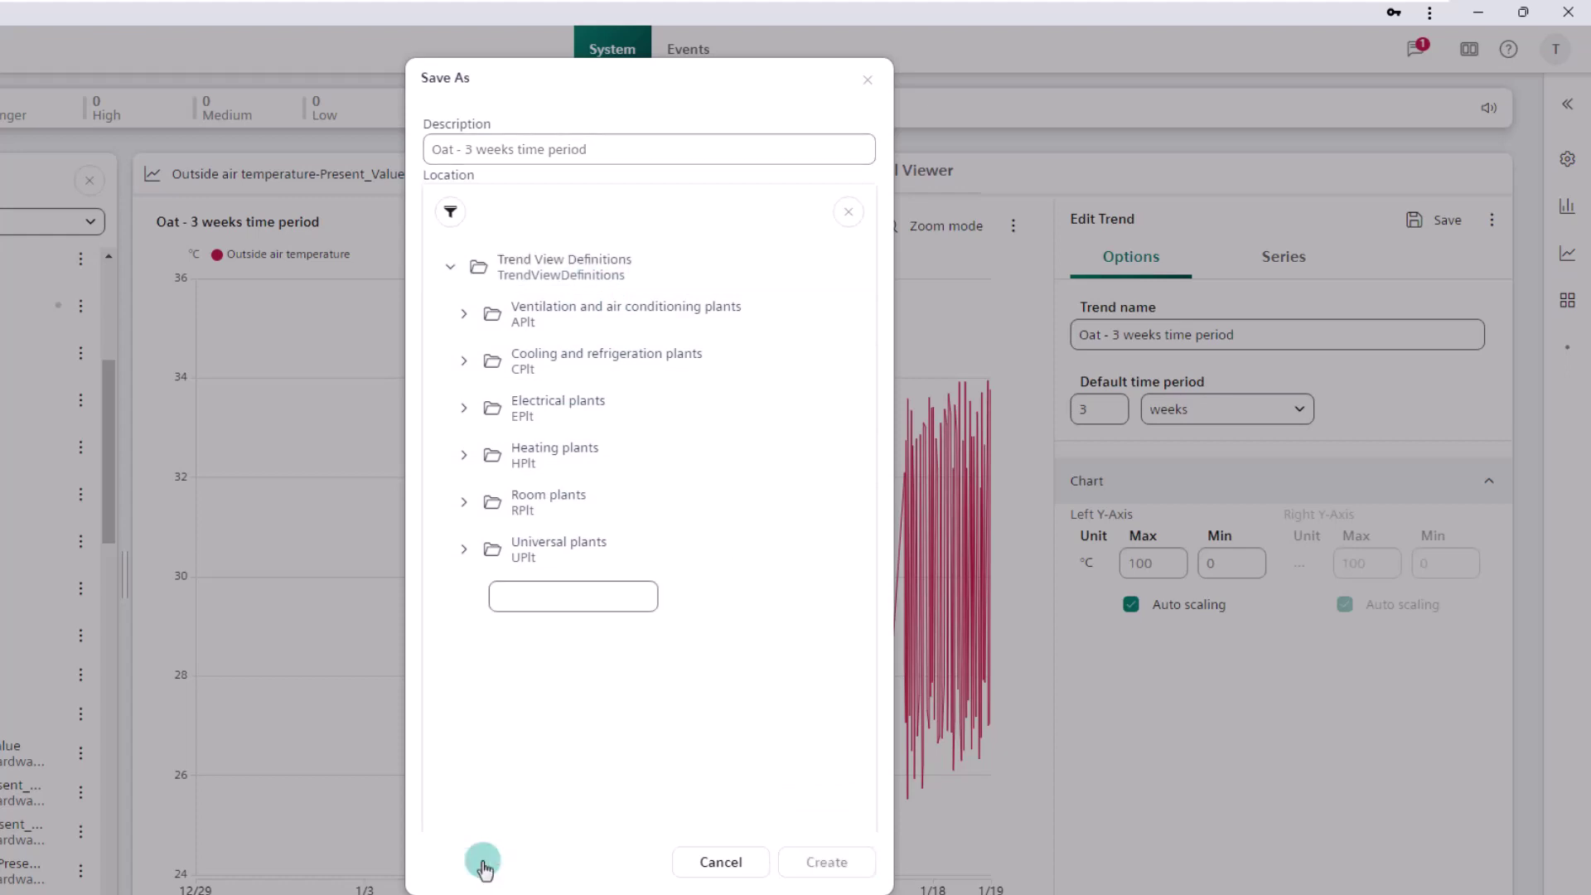
pyautogui.click(586, 603)
pyautogui.write('Out')
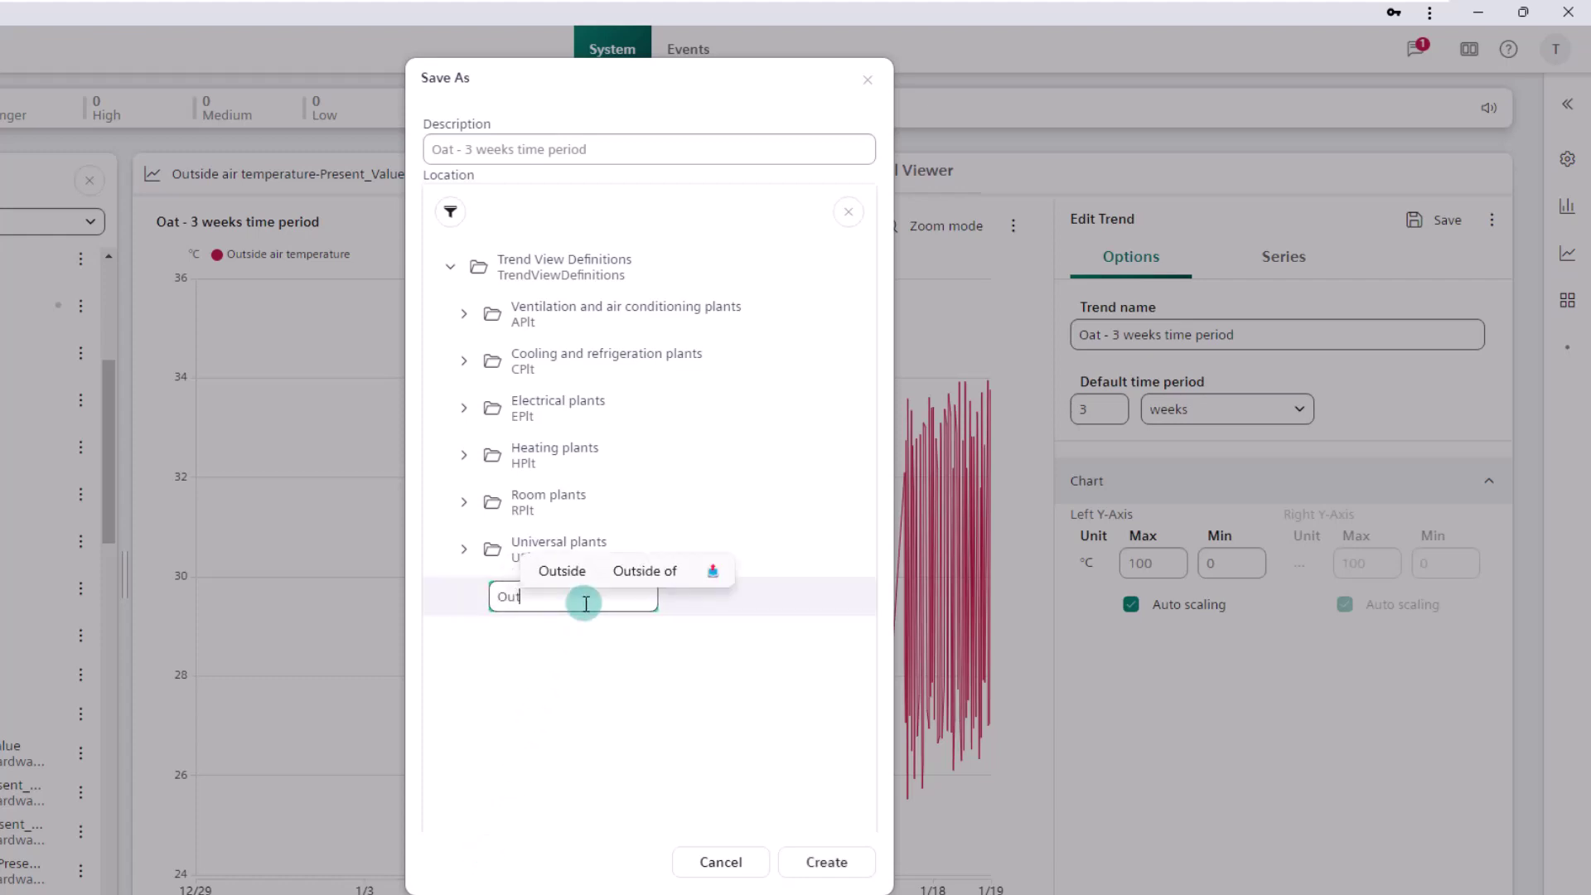
pyautogui.write('side a')
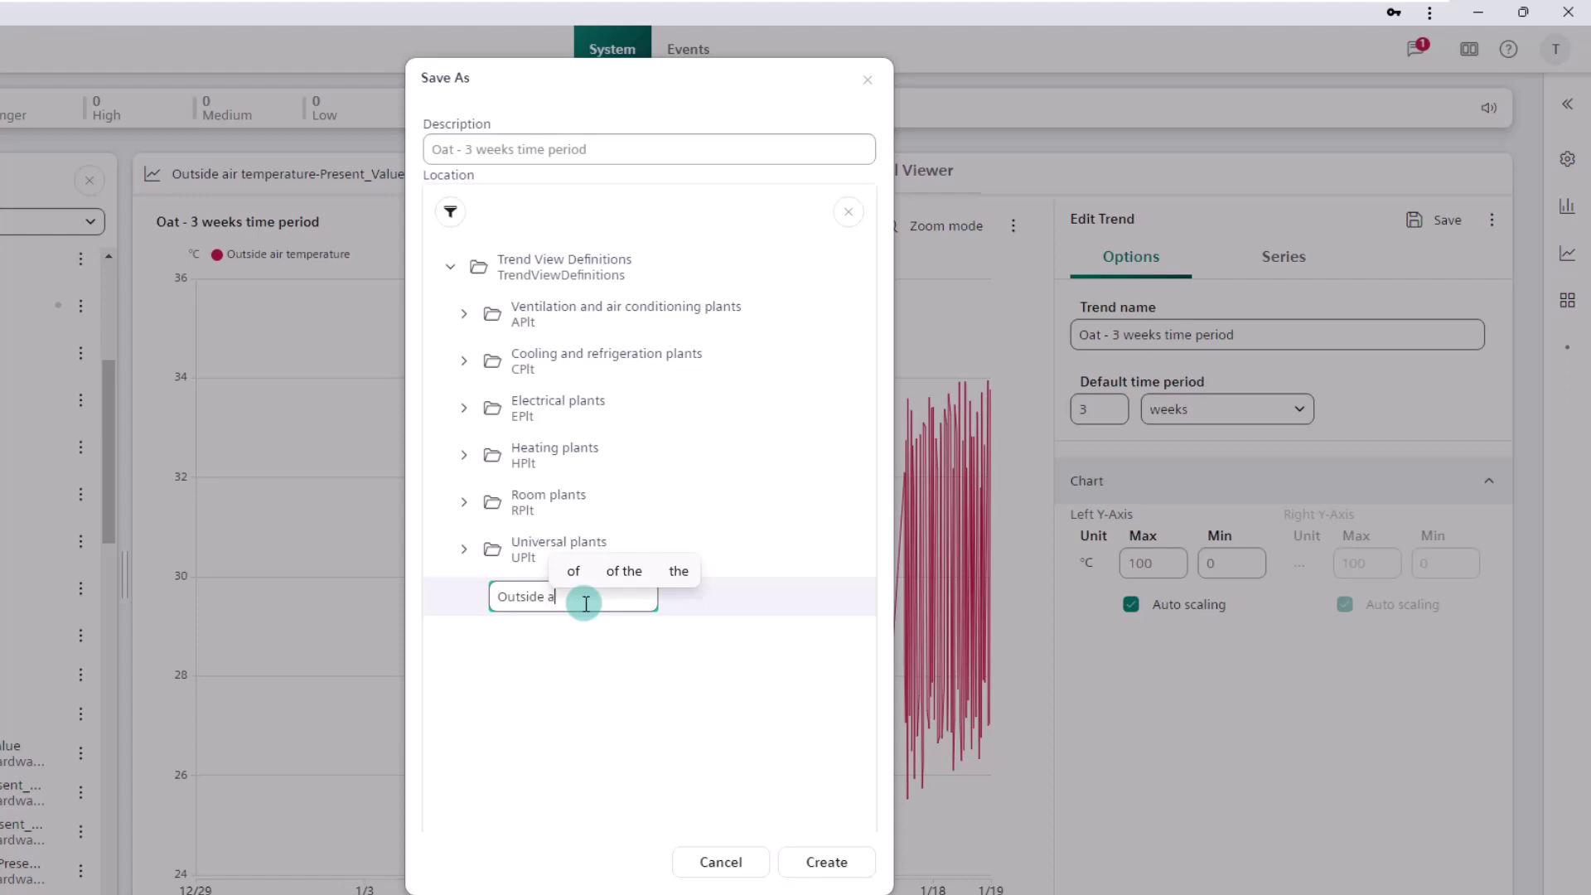
pyautogui.write('ir temp')
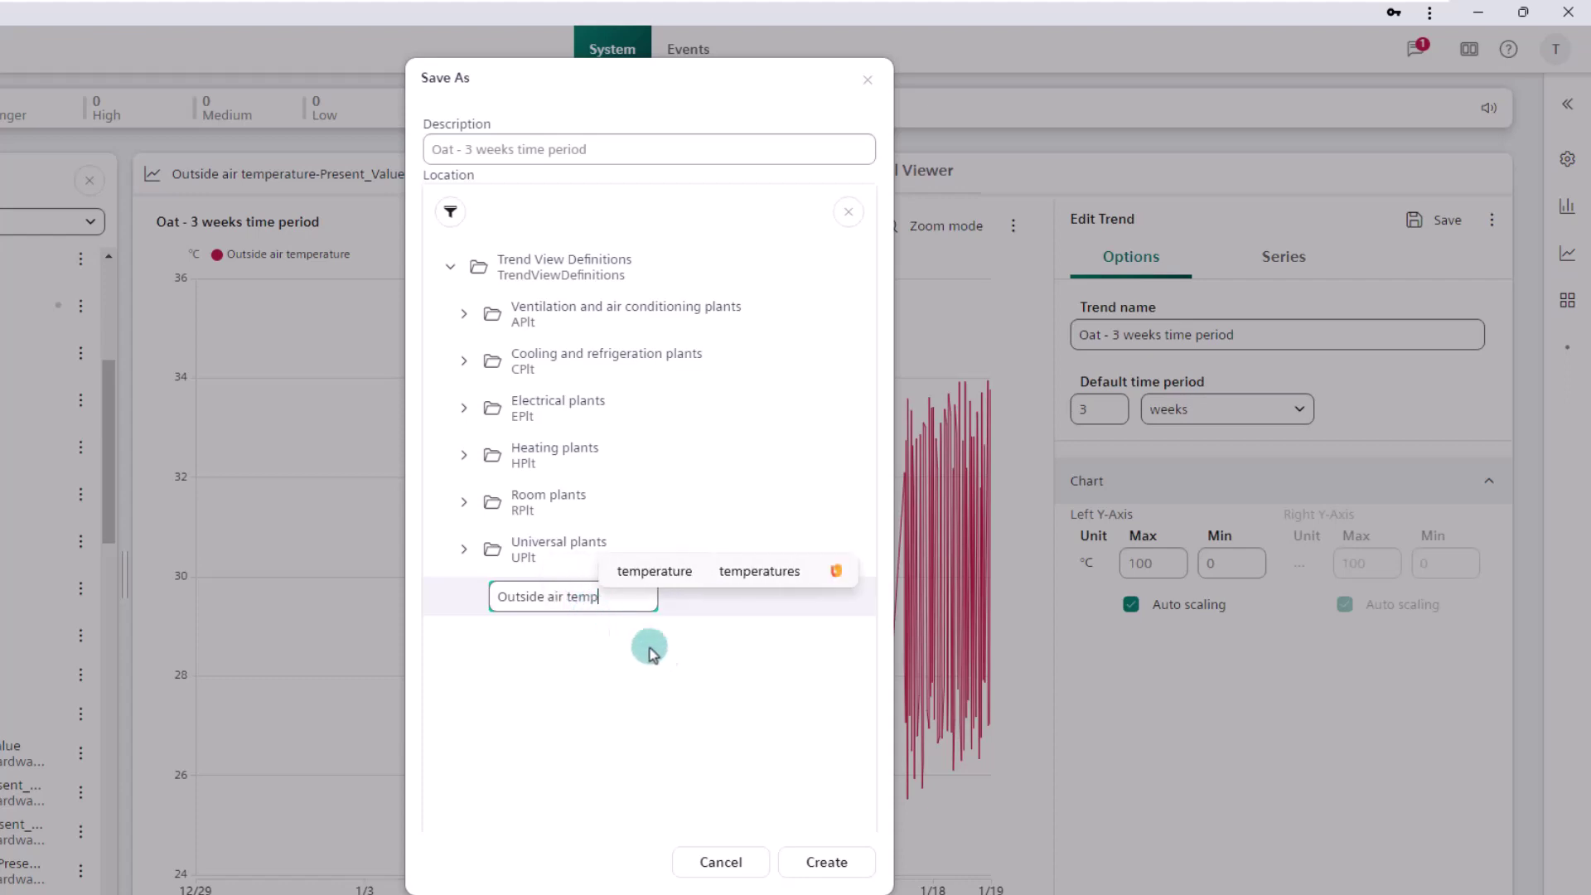
pyautogui.click(826, 864)
pyautogui.click(826, 866)
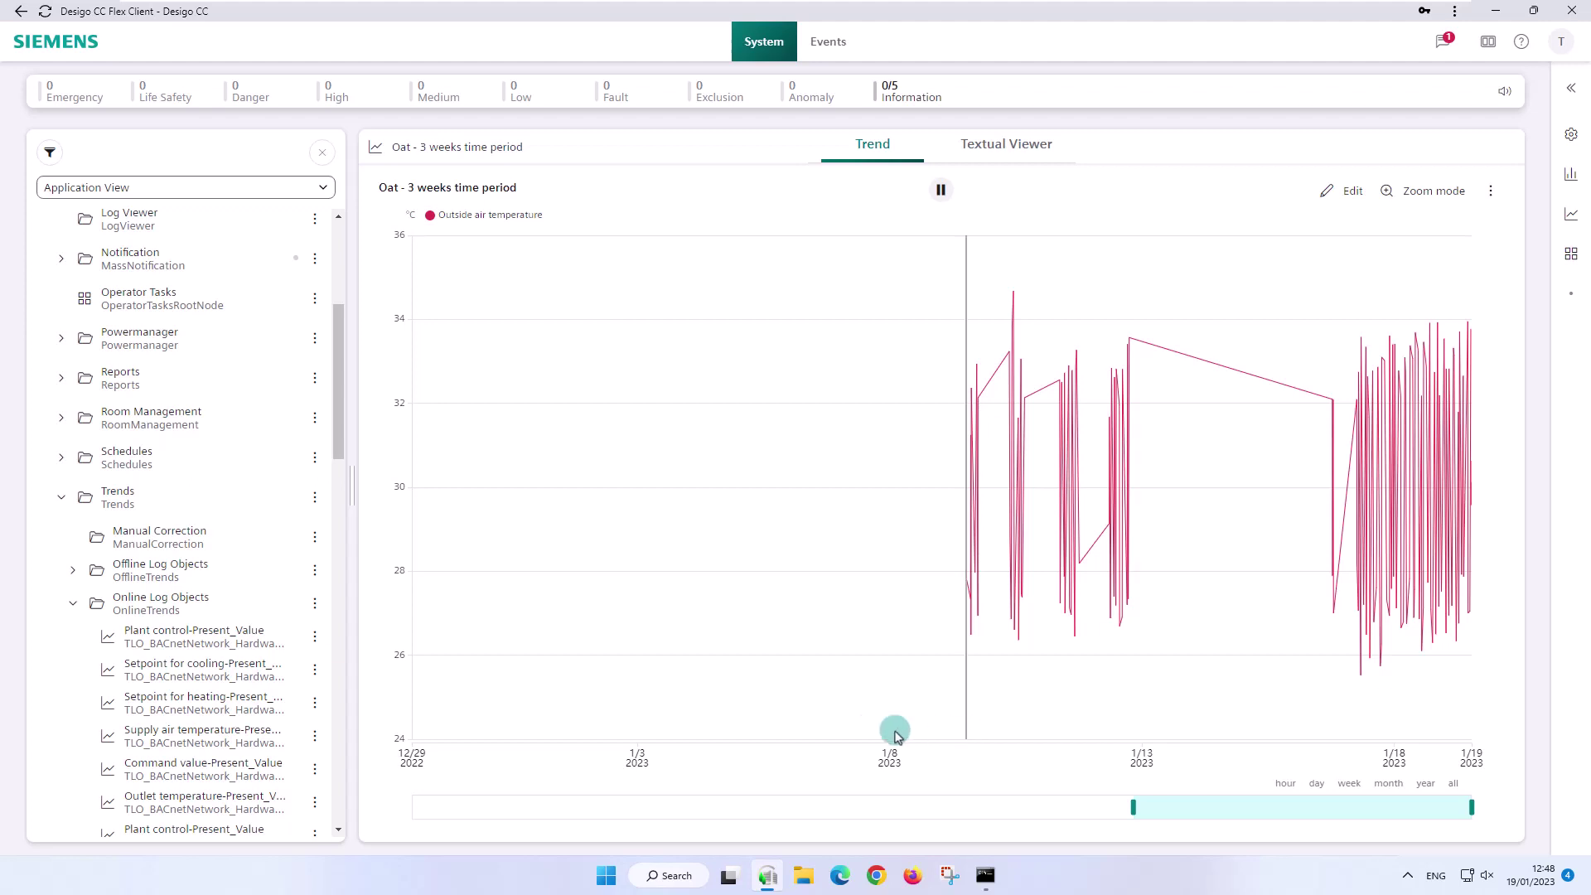
# - Search 'outside' in Online Log Objects to check the original Outside air temperature trend
pyautogui.click(174, 606)
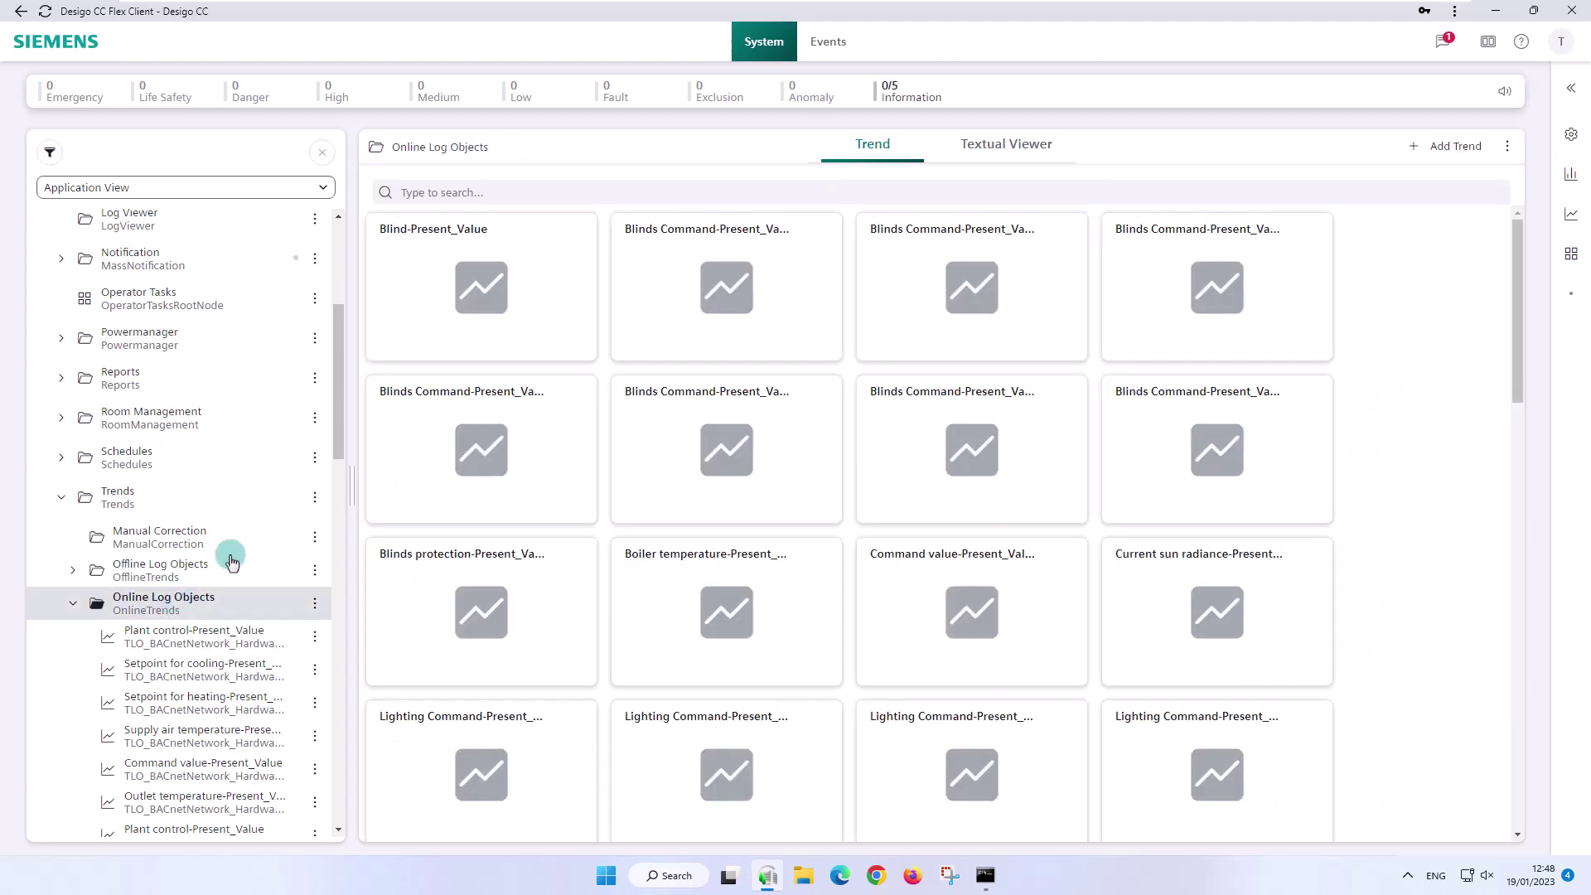
pyautogui.click(520, 191)
pyautogui.write('outside')
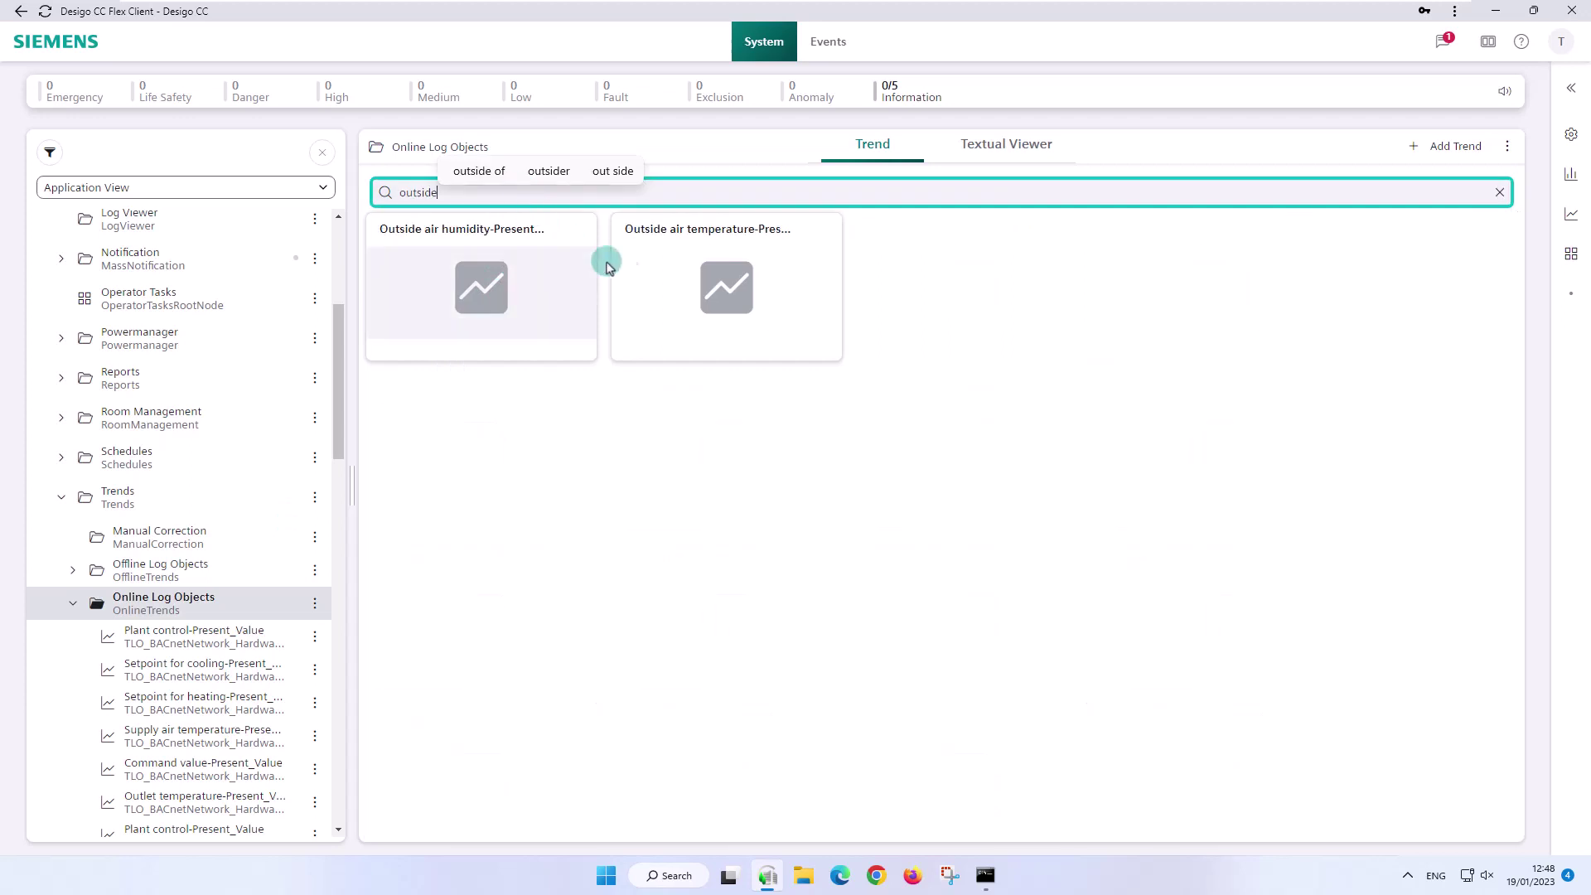
pyautogui.click(658, 298)
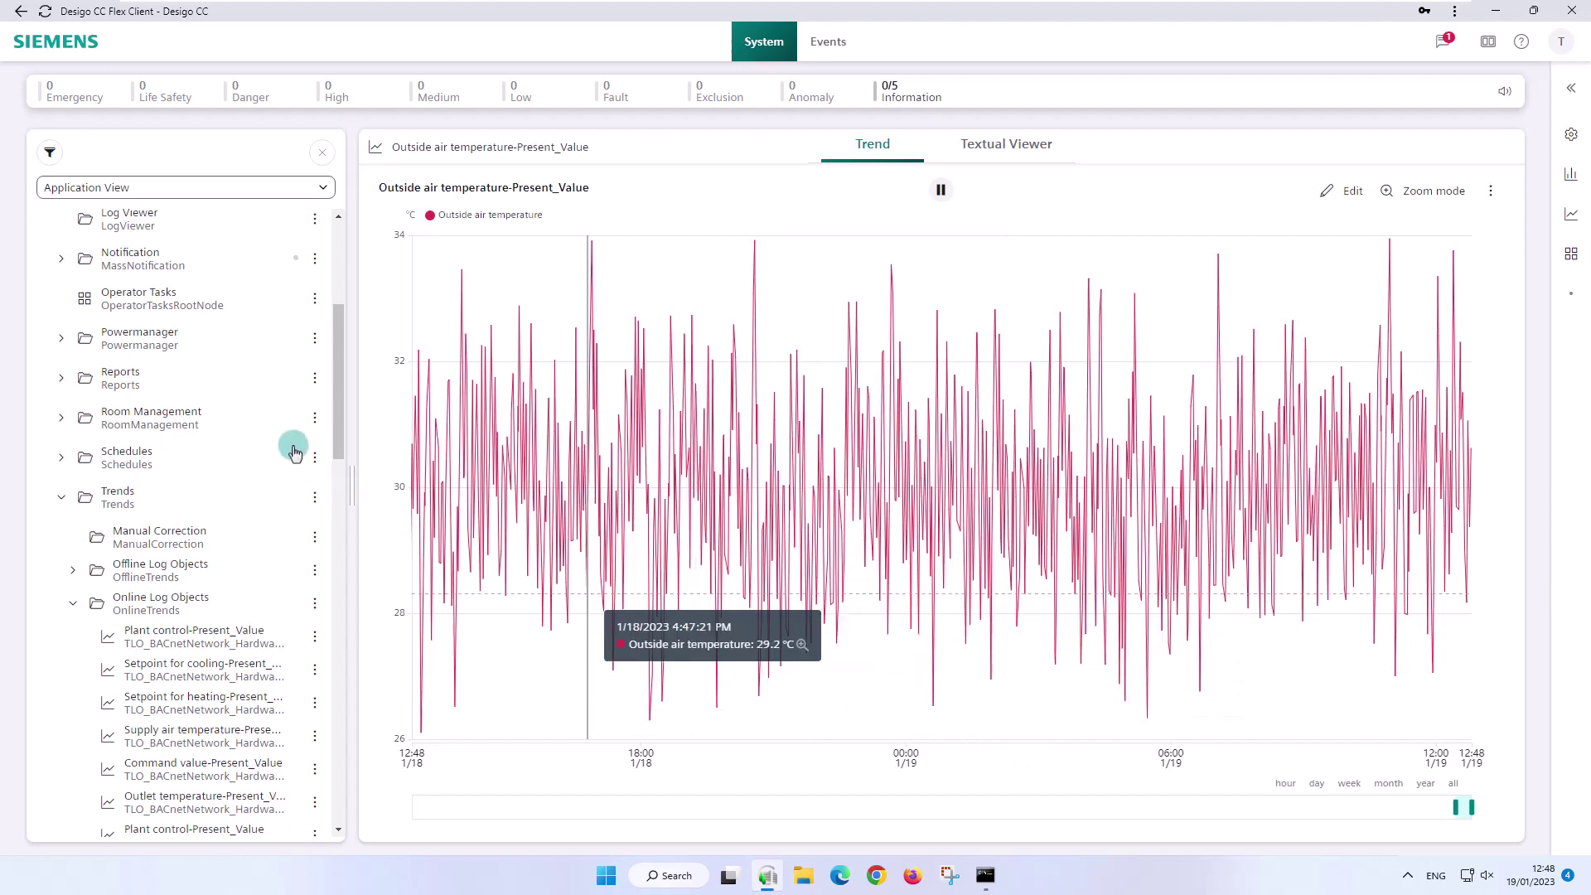
# - Open 'Oat - 3 weeks time period' from Trend View Definitions > Outside air temp
pyautogui.moveTo(340, 433); pyautogui.dragTo(355, 852)
pyautogui.click(193, 832)
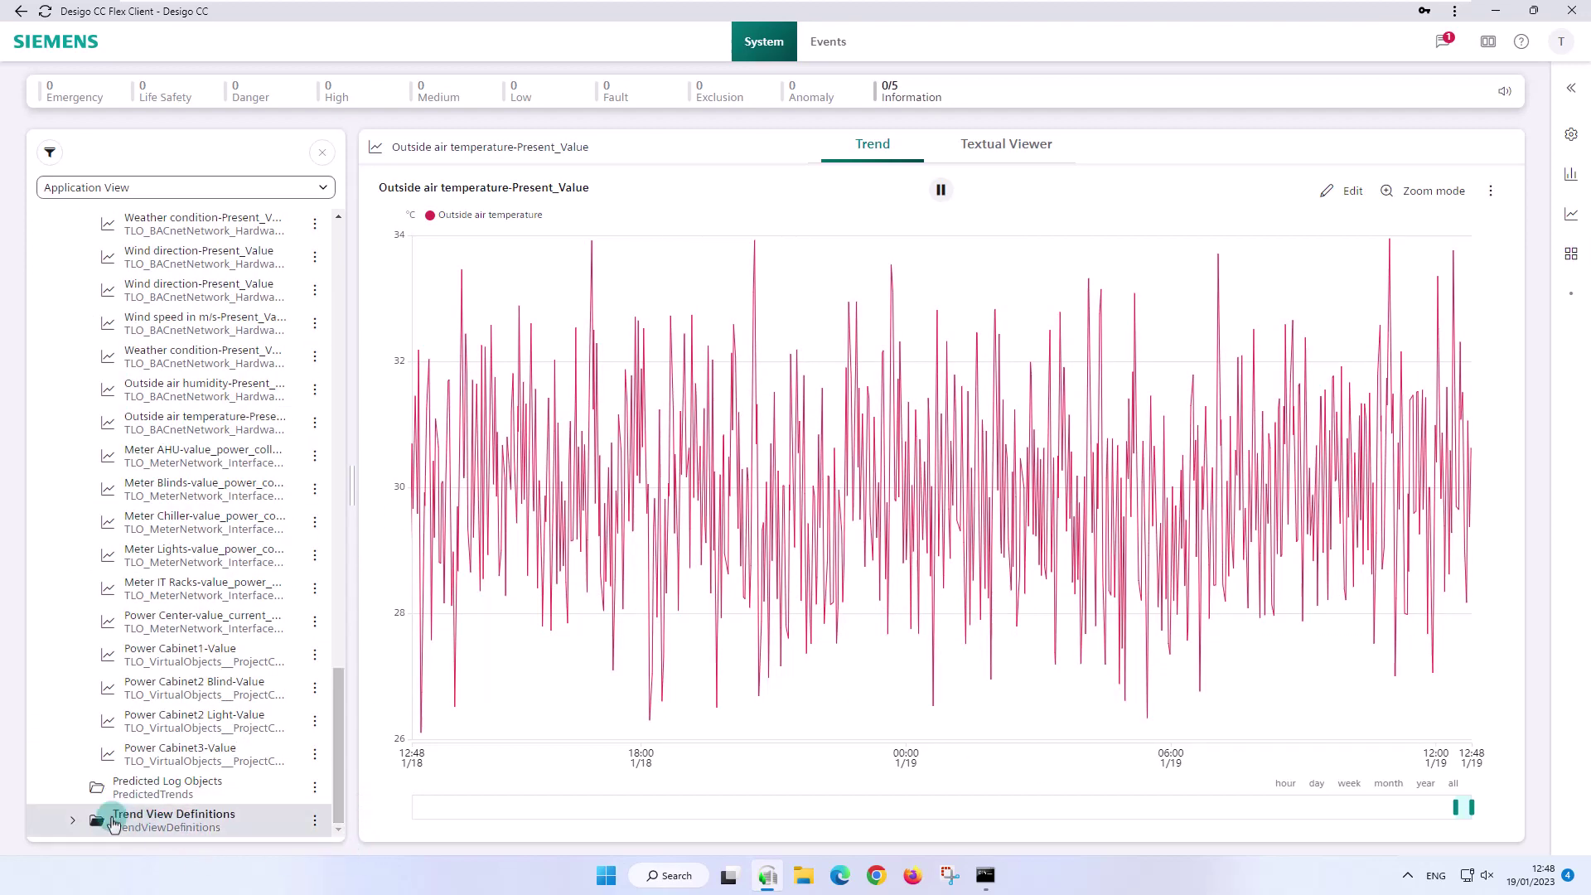
pyautogui.click(196, 822)
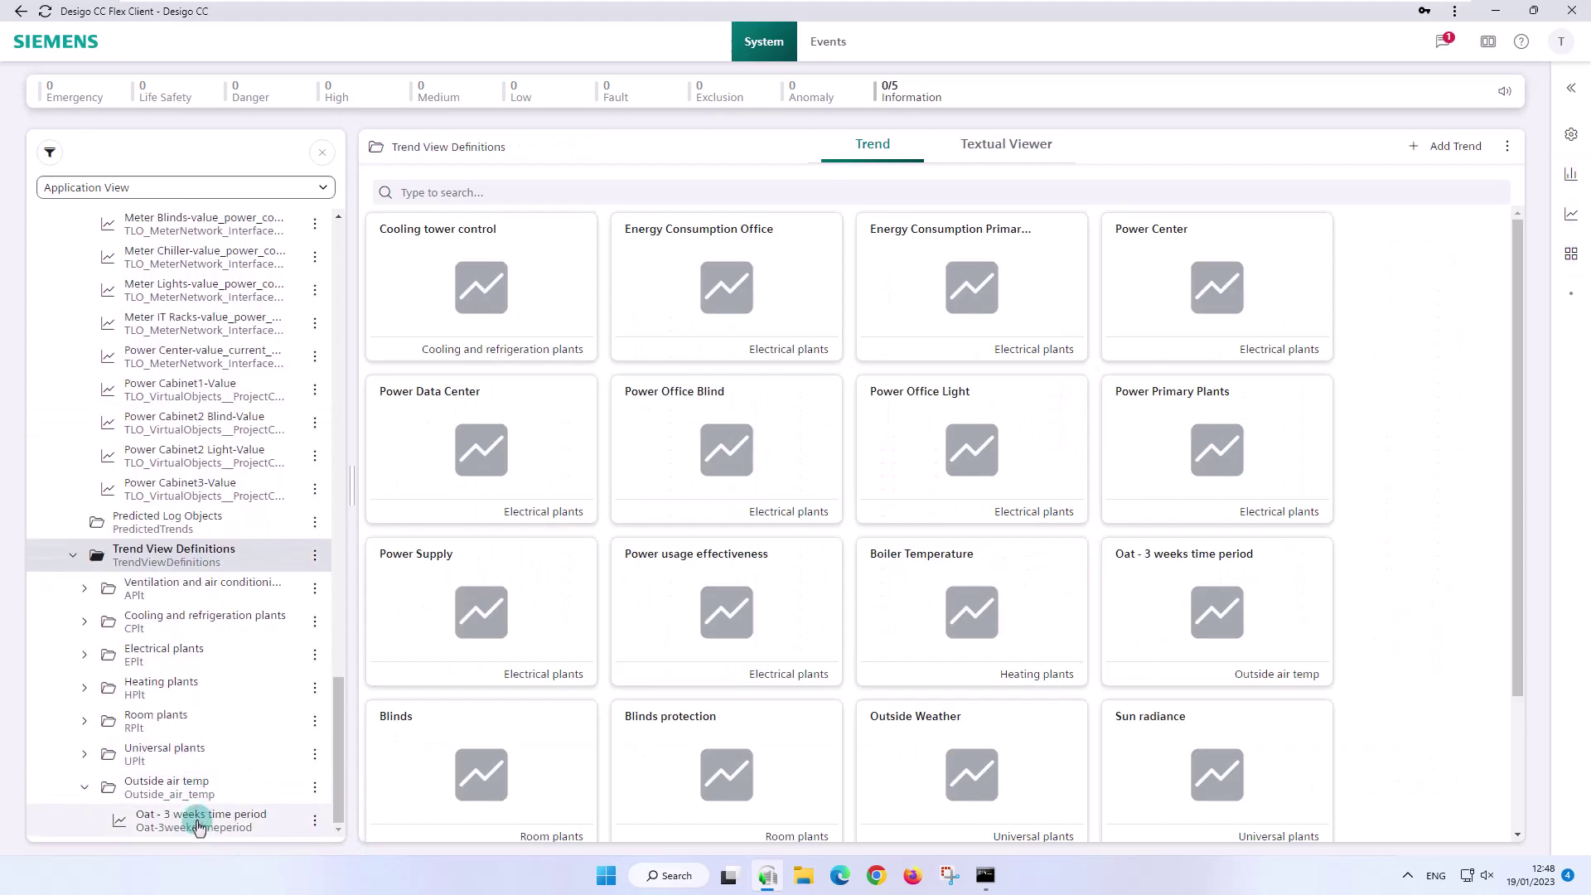